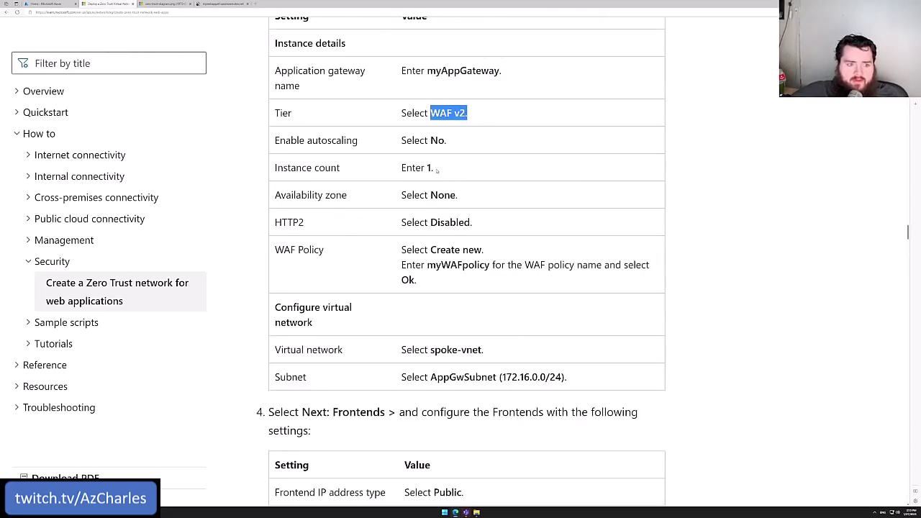
Review the guide's Basics settings for the application gateway, from autoscaling and instance count to WAF policy, virtual network and subnet.
left_click_drag(447, 144, 480, 172)
left_click(496, 167)
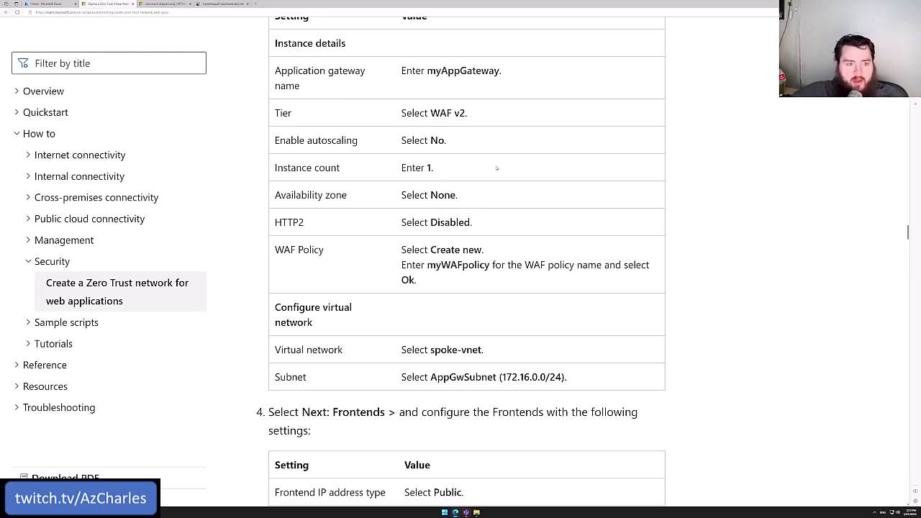
left_click_drag(450, 144, 434, 150)
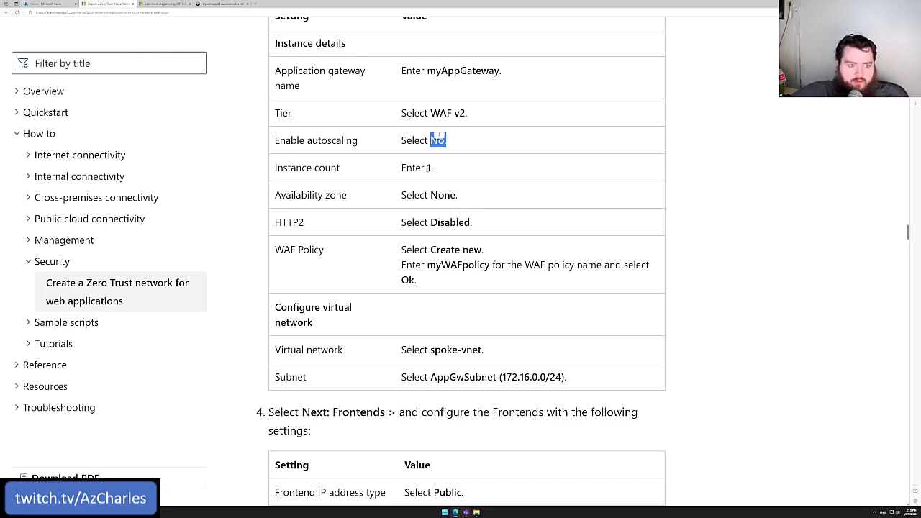
left_click(440, 172)
left_click_drag(441, 172, 426, 167)
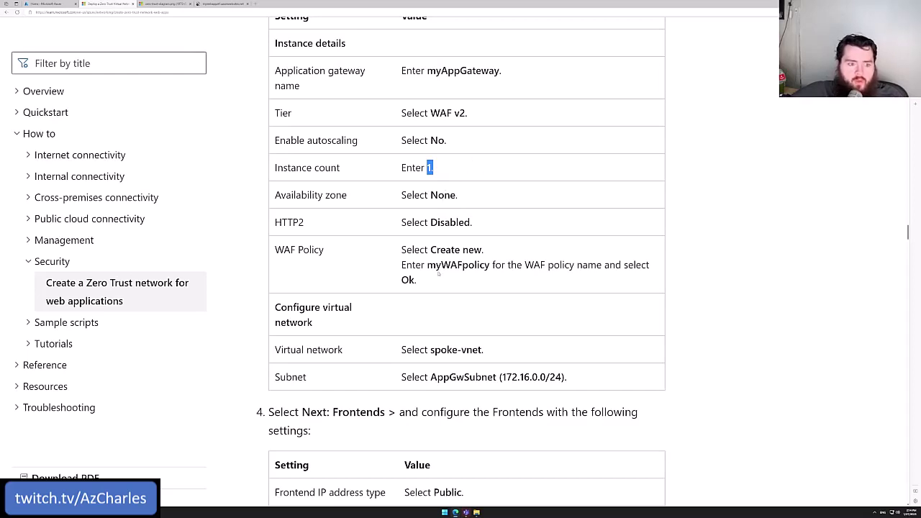
left_click_drag(428, 265, 492, 265)
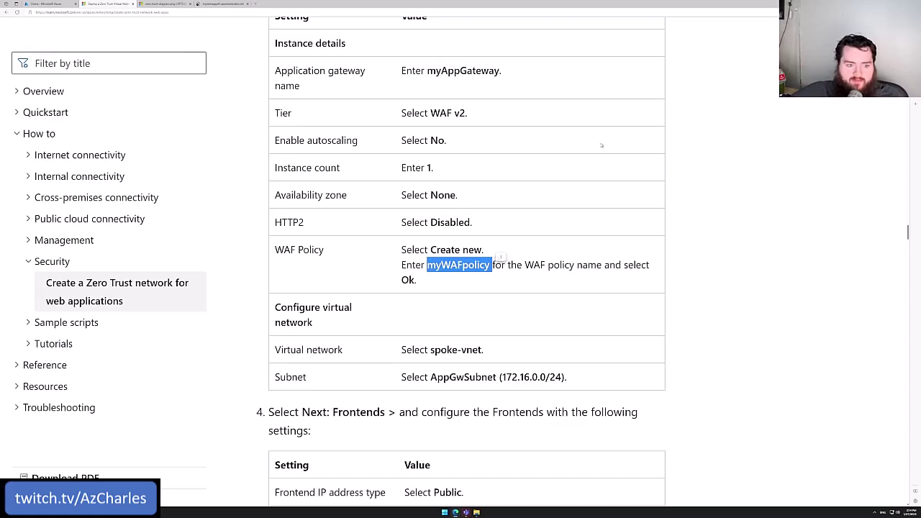
left_click(633, 275)
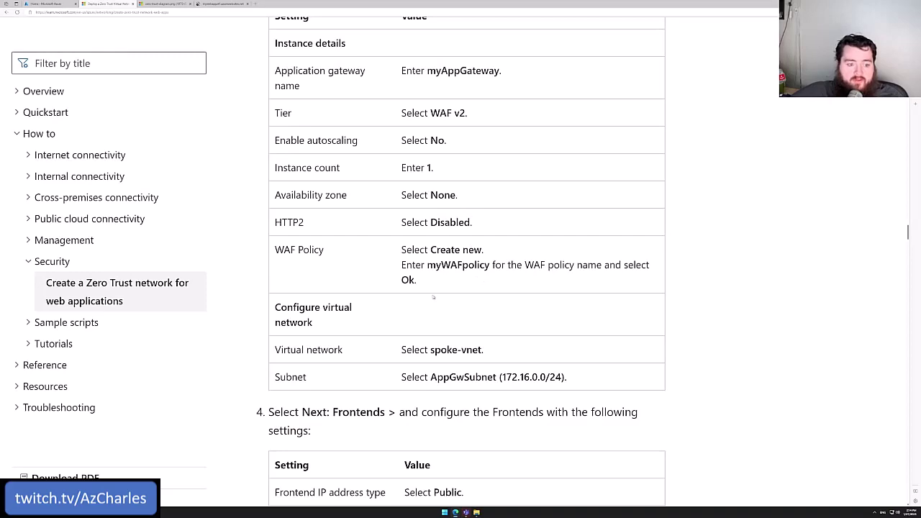
scroll(433, 296, "up", 1)
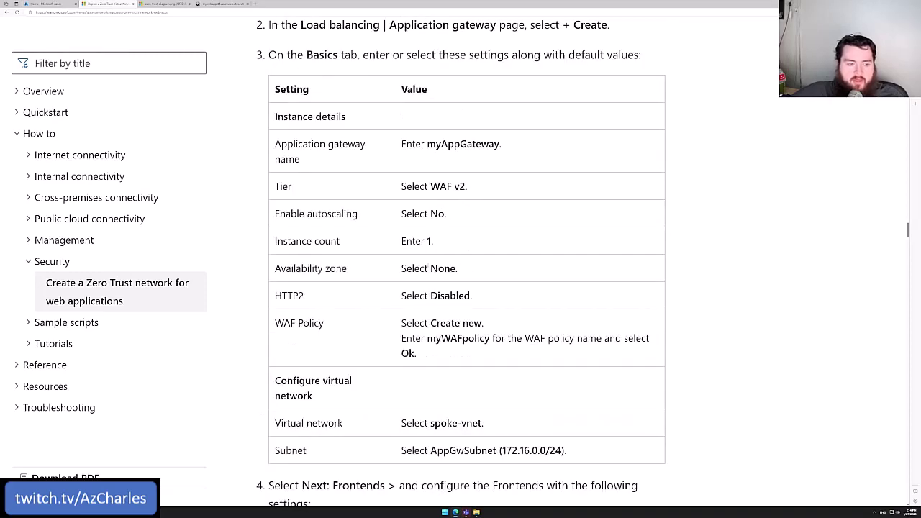
scroll(466, 288, "down", 1)
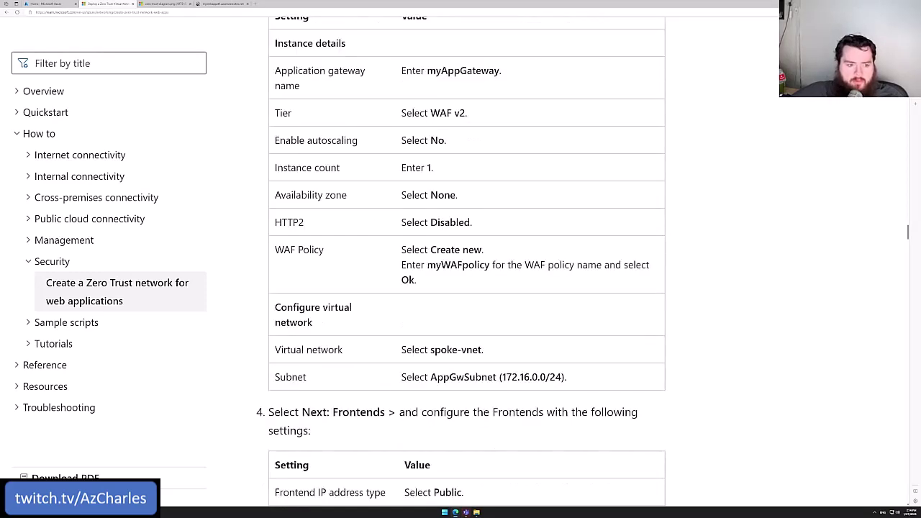
scroll(428, 264, "down", 1)
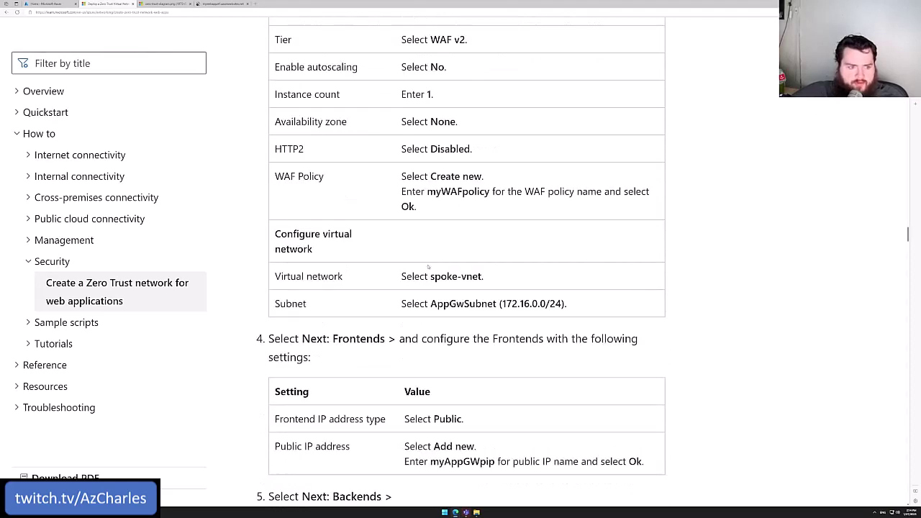
scroll(428, 266, "down", 1)
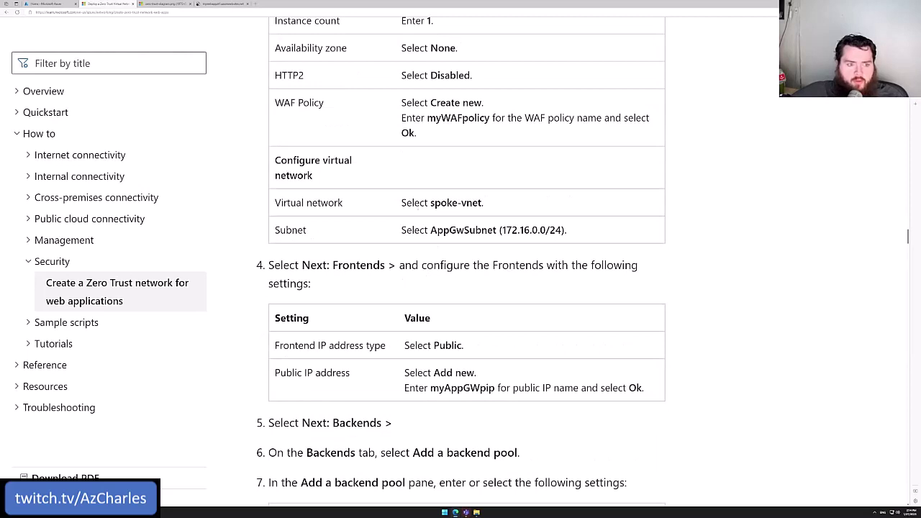
left_click_drag(431, 202, 477, 201)
left_click_drag(430, 230, 504, 230)
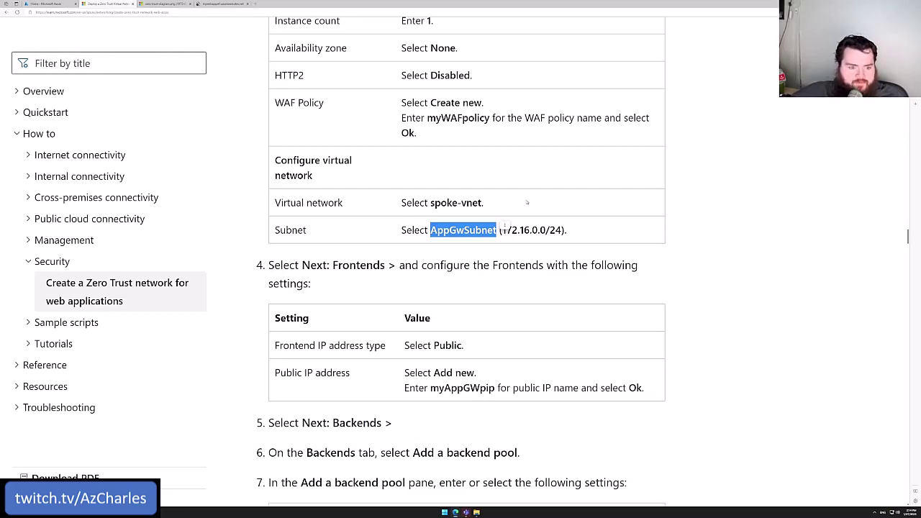
Read the guide's Frontends and Backends instructions, covering the public IP address and the backend pool's name, target type and target.
scroll(503, 229, "down", 2)
scroll(526, 203, "down", 2)
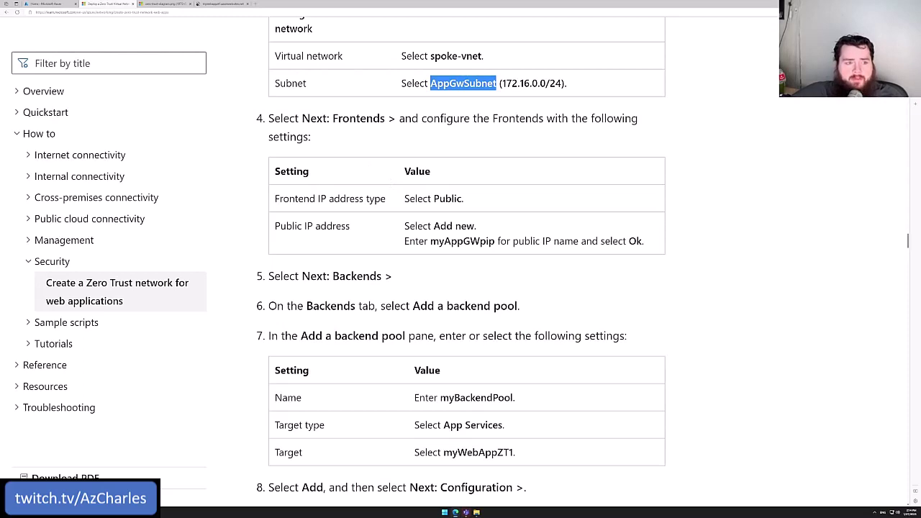
left_click_drag(332, 118, 382, 118)
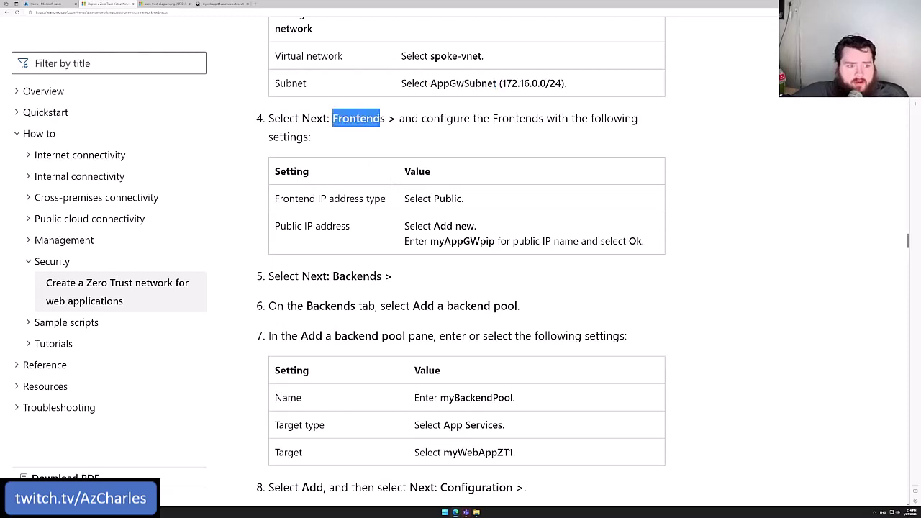
left_click(481, 250)
mouse_move(478, 241)
left_mouse_down()
mouse_move(506, 241)
mouse_move(493, 241)
left_mouse_up()
scroll(495, 242, "down", 1)
left_click_drag(332, 203, 364, 203)
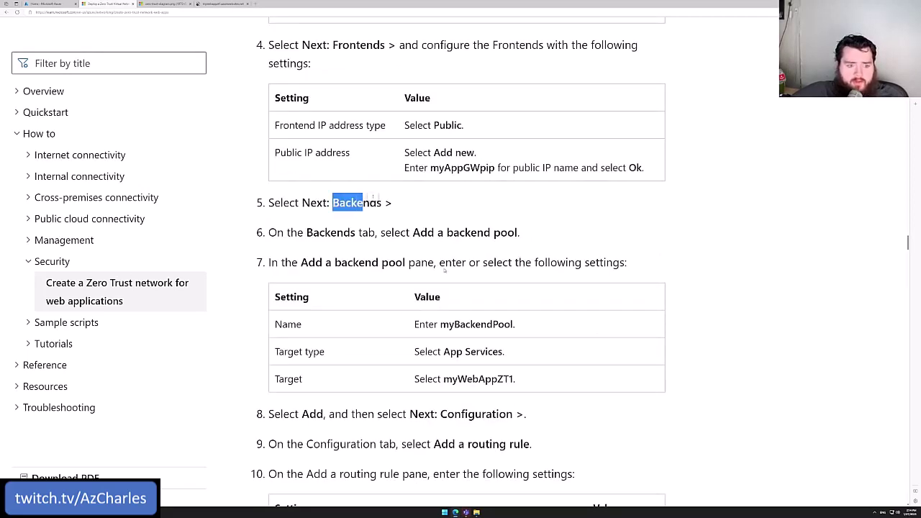
left_click_drag(443, 351, 505, 352)
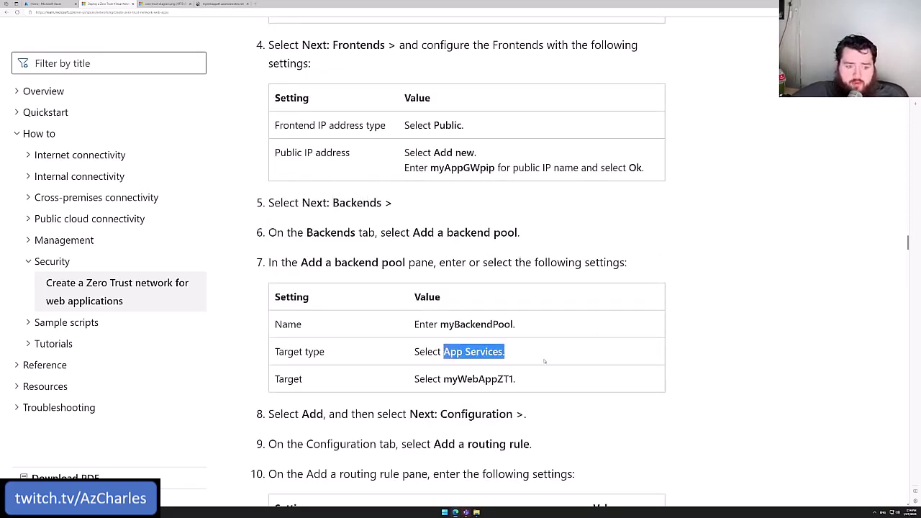
scroll(545, 342, "down", 1)
scroll(510, 245, "down", 1)
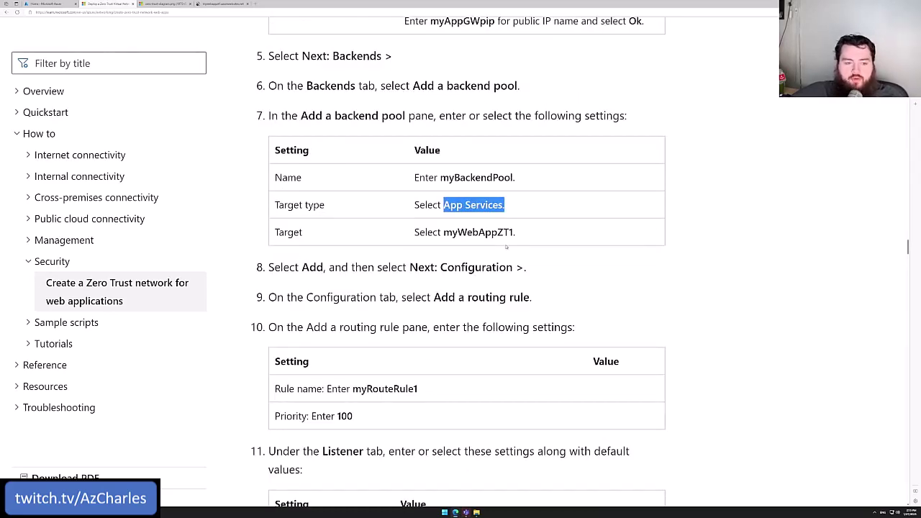
Examine the guide's routing rule and listener settings, including port, Key Vault certificate, host name and the note on matching the DNS record.
scroll(505, 247, "down", 3)
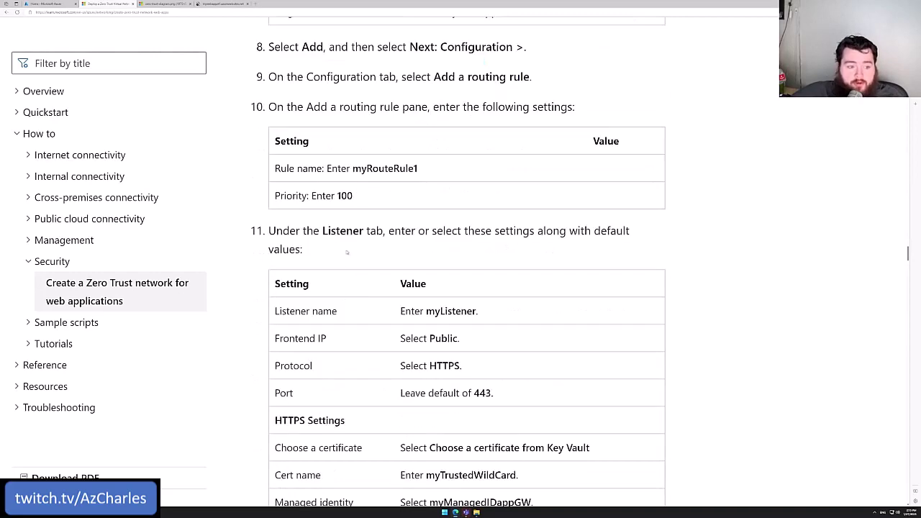
scroll(397, 253, "down", 2)
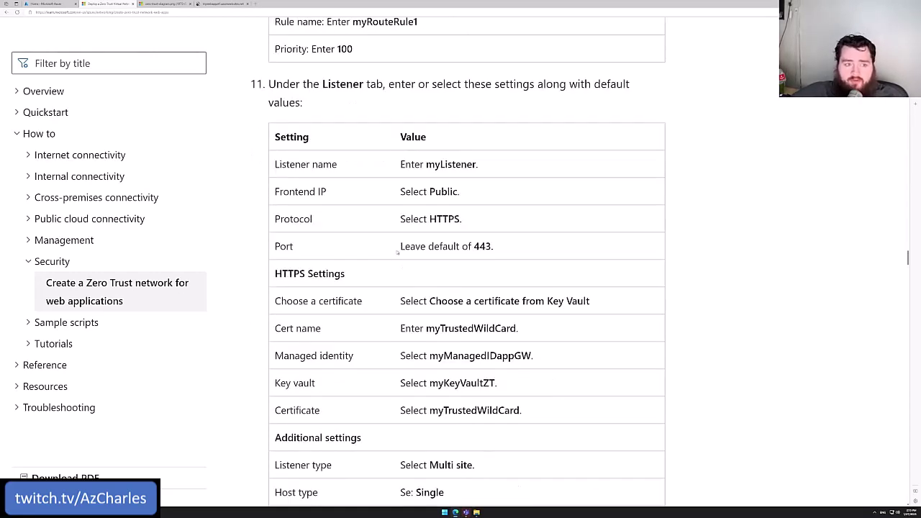
scroll(397, 253, "down", 1)
scroll(397, 252, "up", 1)
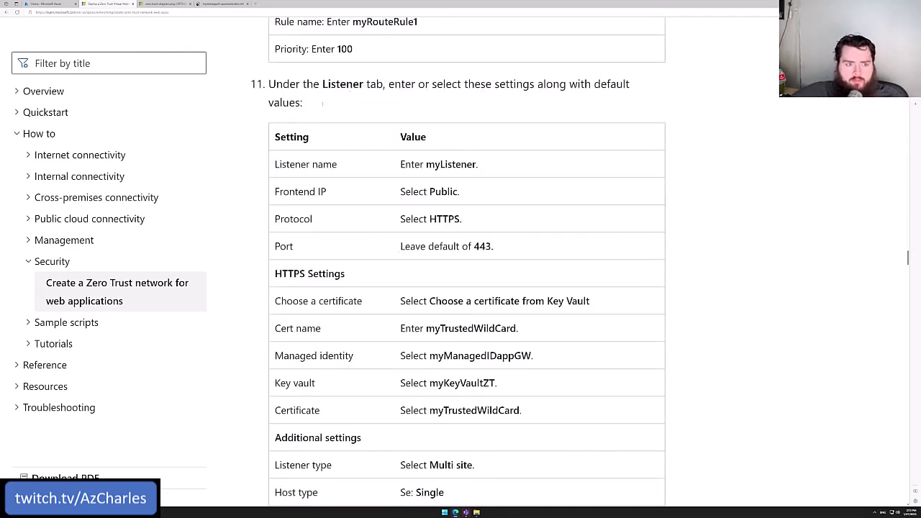
scroll(343, 106, "down", 1)
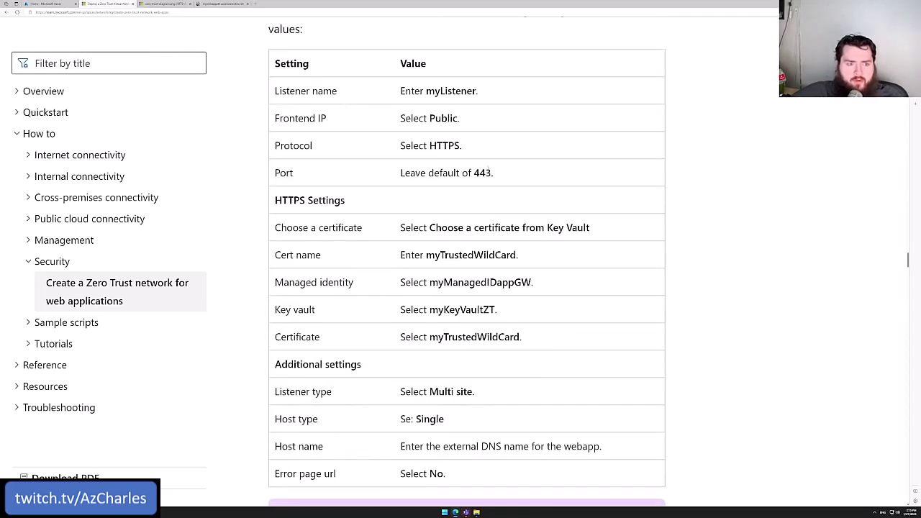
left_click_drag(473, 176, 492, 171)
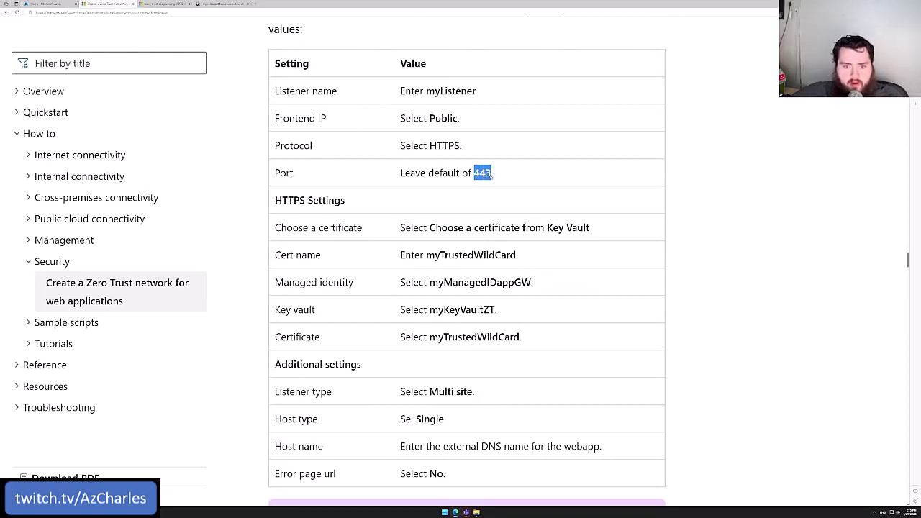
right_click(494, 166)
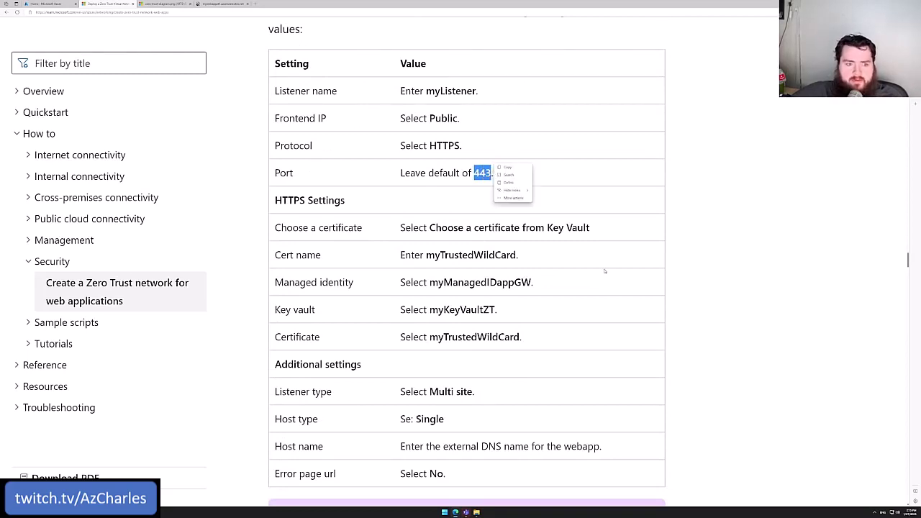
left_click(533, 294)
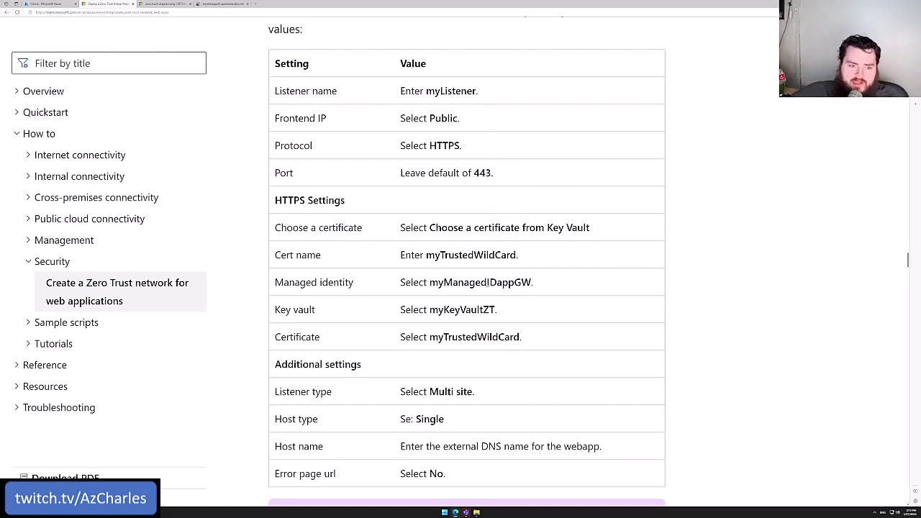
scroll(488, 275, "down", 1)
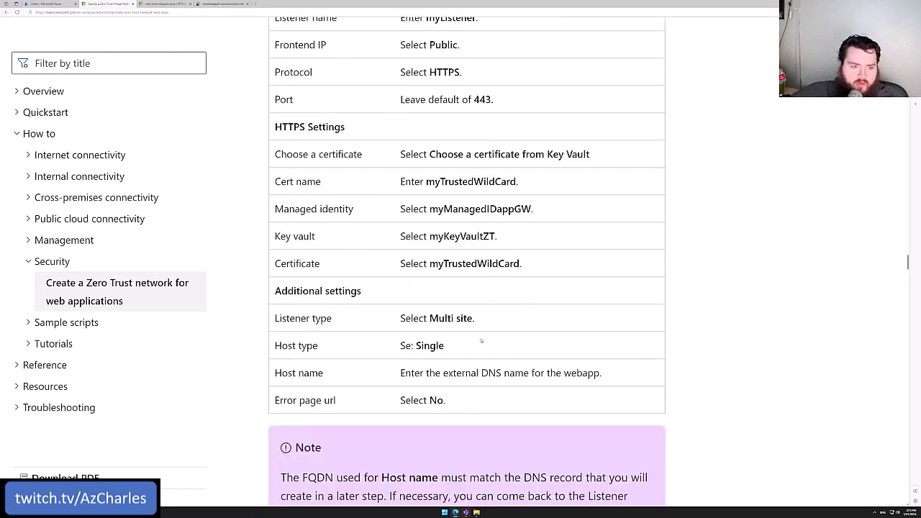
left_click_drag(441, 372, 528, 373)
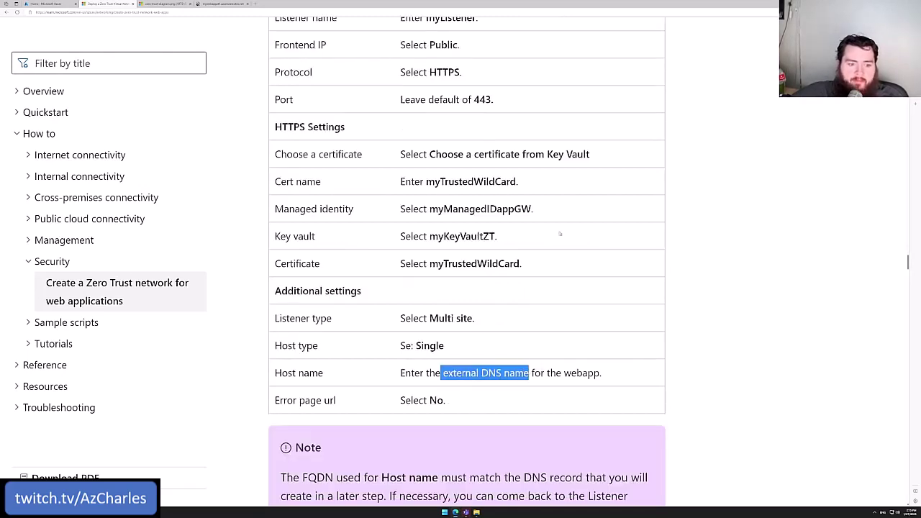
left_click_drag(524, 266, 429, 264)
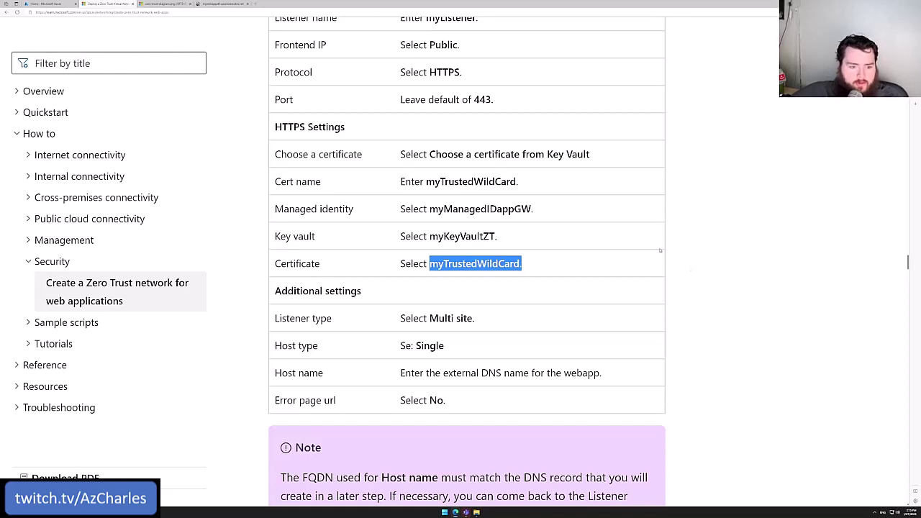
scroll(635, 279, "down", 1)
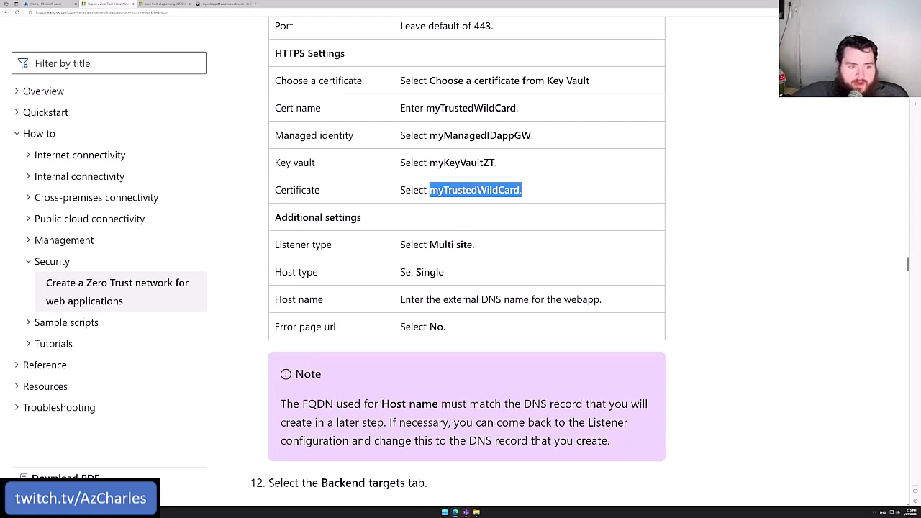
left_click_drag(381, 403, 434, 402)
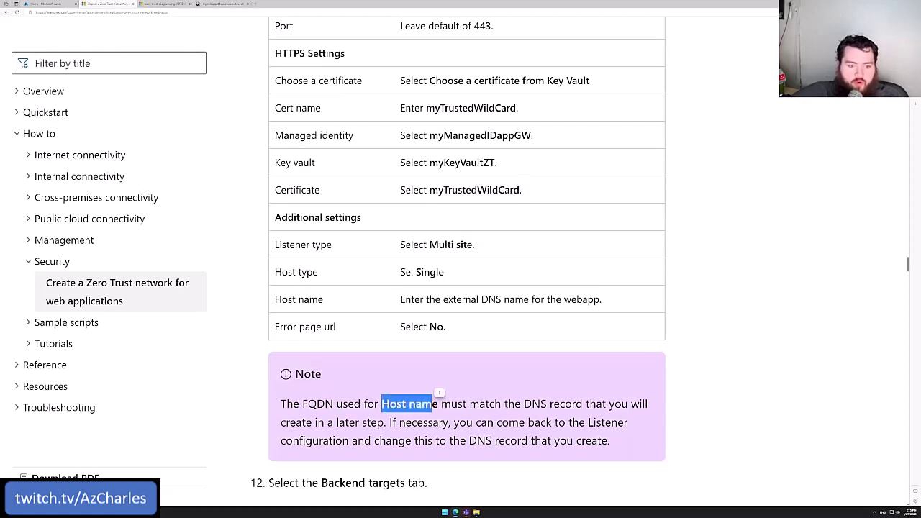
left_click(438, 396)
left_click_drag(524, 404, 583, 403)
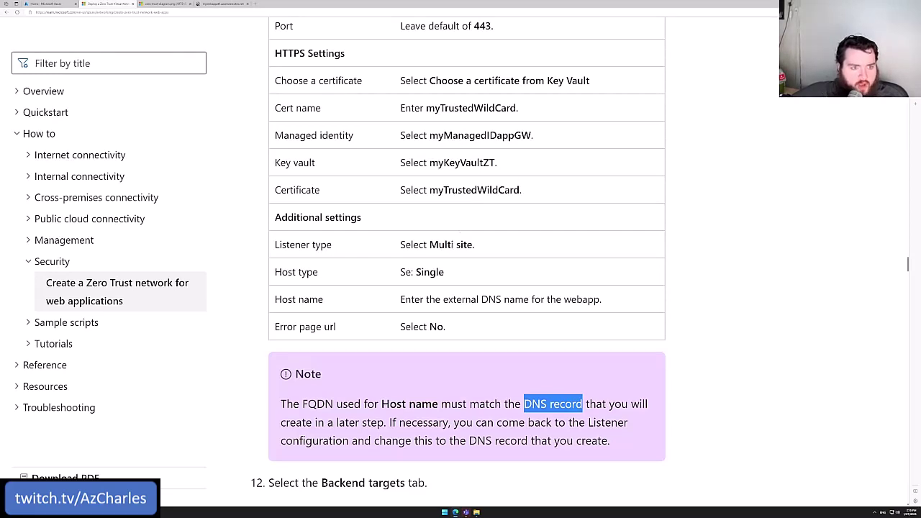
Switch to the Azure portal, open the Application gateways service and start creating a new application gateway.
scroll(451, 247, "up", 8)
scroll(452, 247, "up", 10)
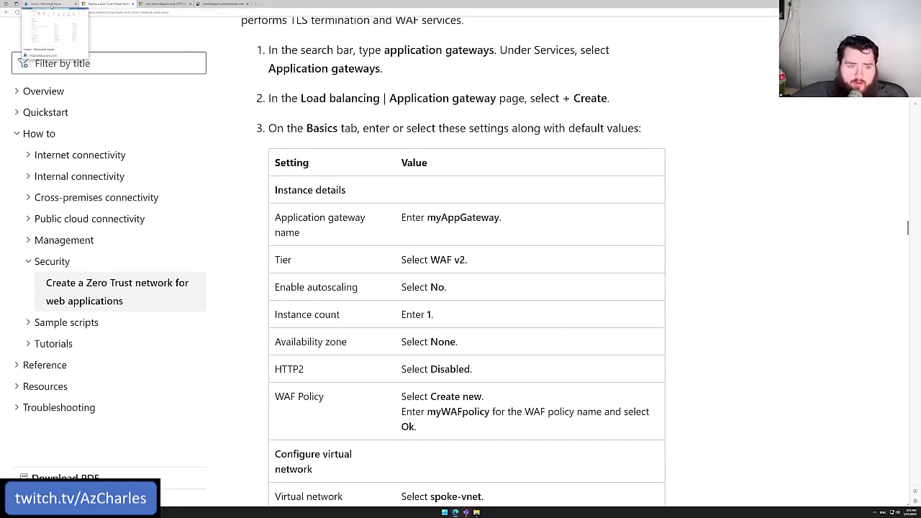
left_click(51, 5)
left_click(295, 30)
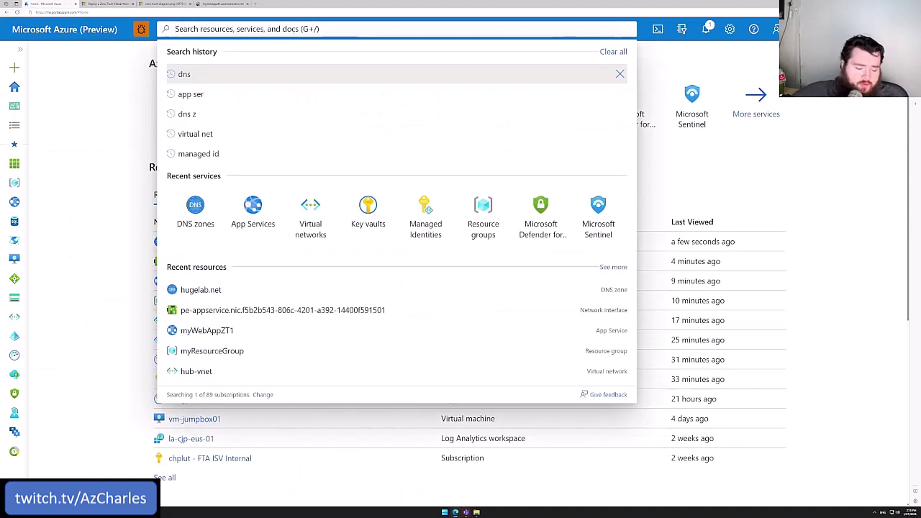
type("appli")
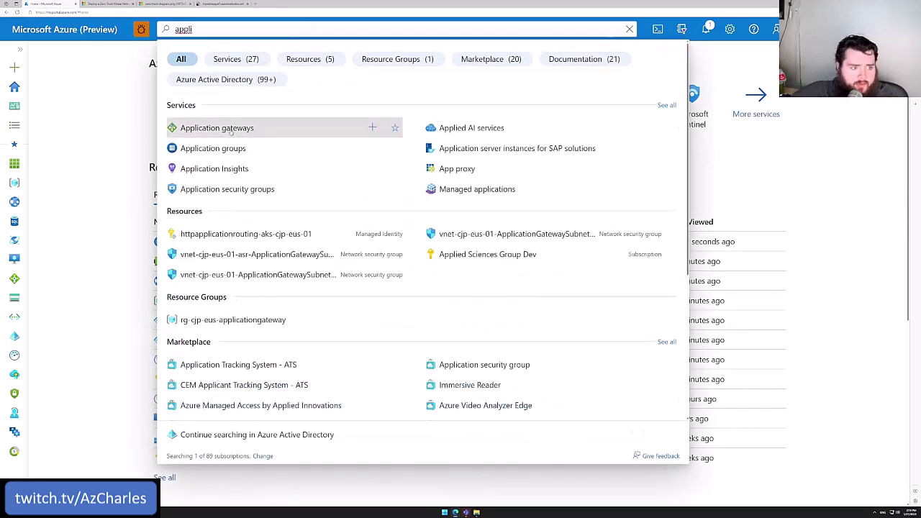
left_click(229, 129)
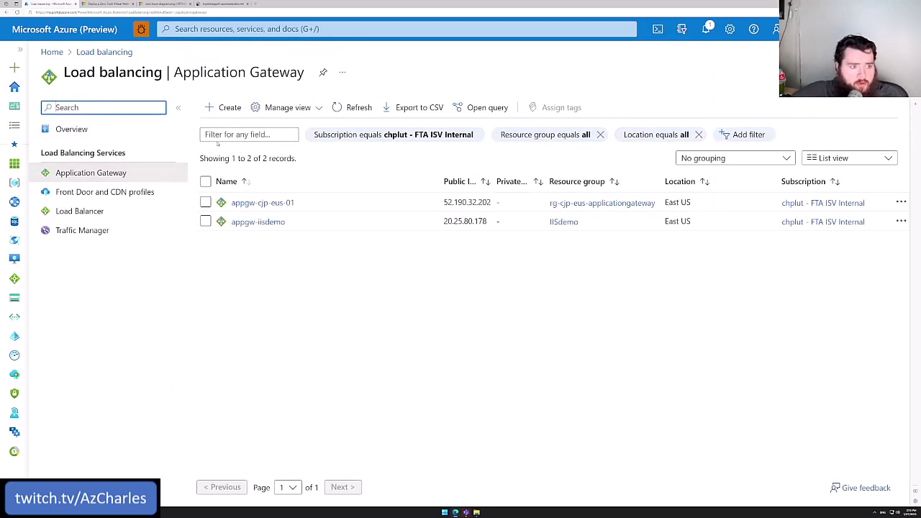
left_click(258, 222)
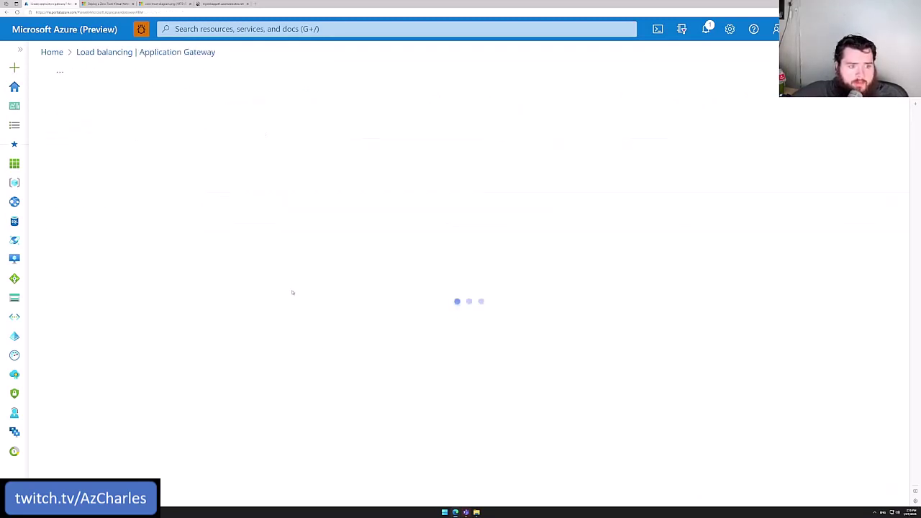
Assign the application gateway to the existing resource group myResourceGroup and name it myAppGateway.
left_click(288, 252)
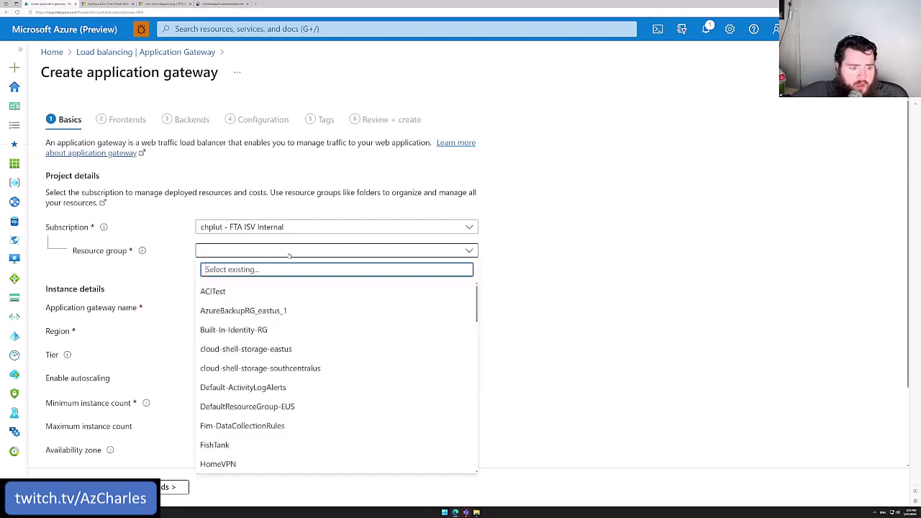
type("myr")
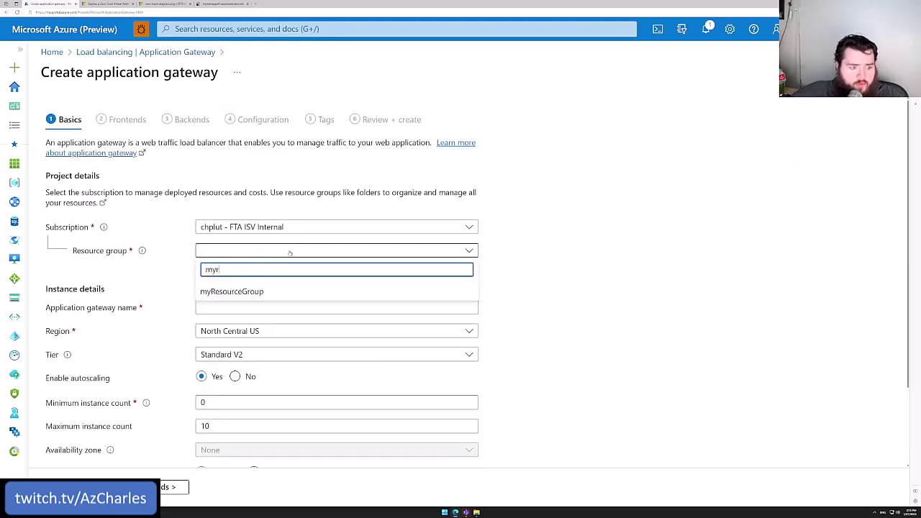
left_click(259, 292)
left_click(351, 305)
type("myAppGateway")
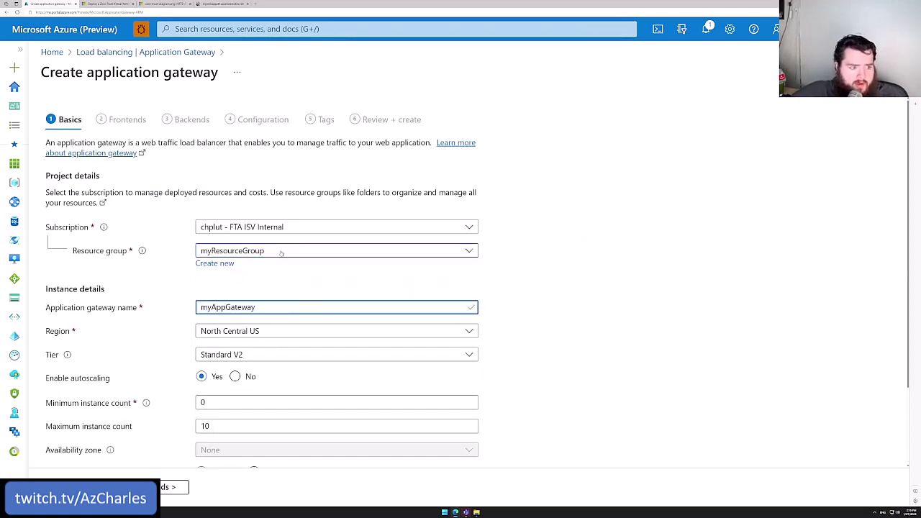
Set the gateway's region to East US and its tier to WAF V2.
scroll(280, 253, "down", 1)
left_click(279, 275)
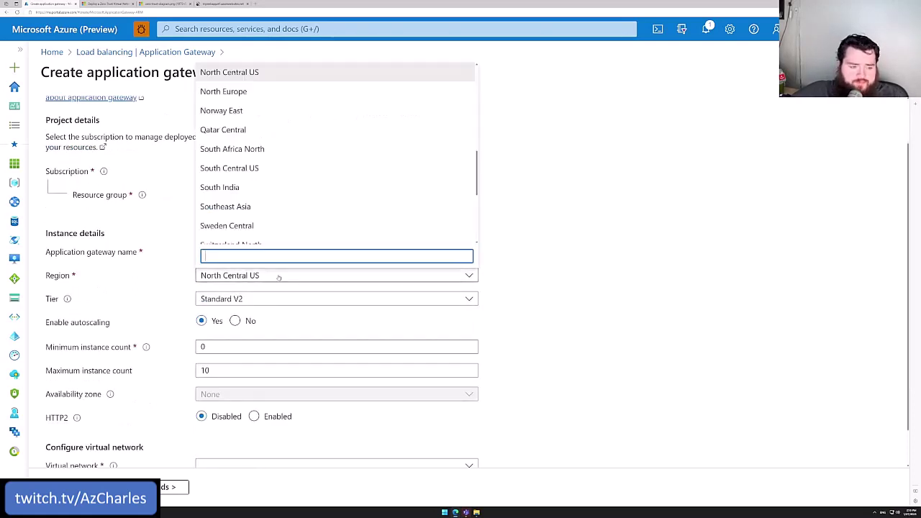
type("east u")
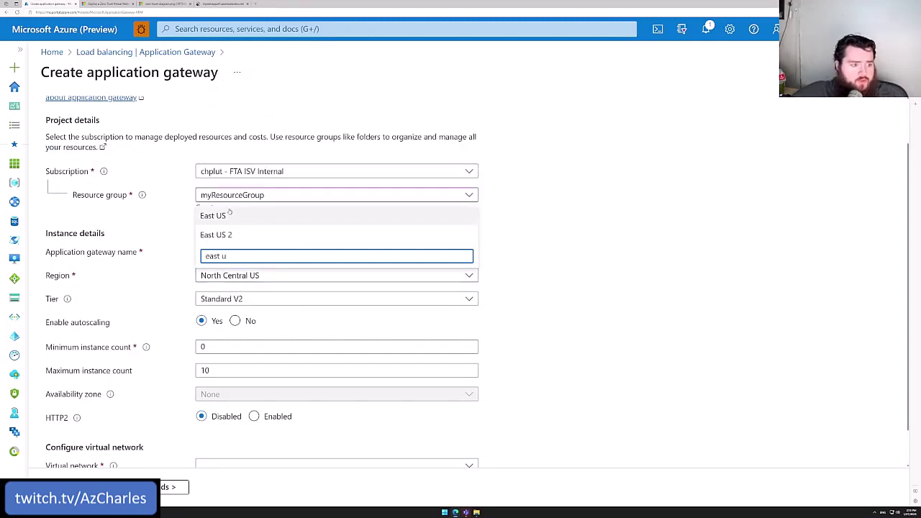
key("Return")
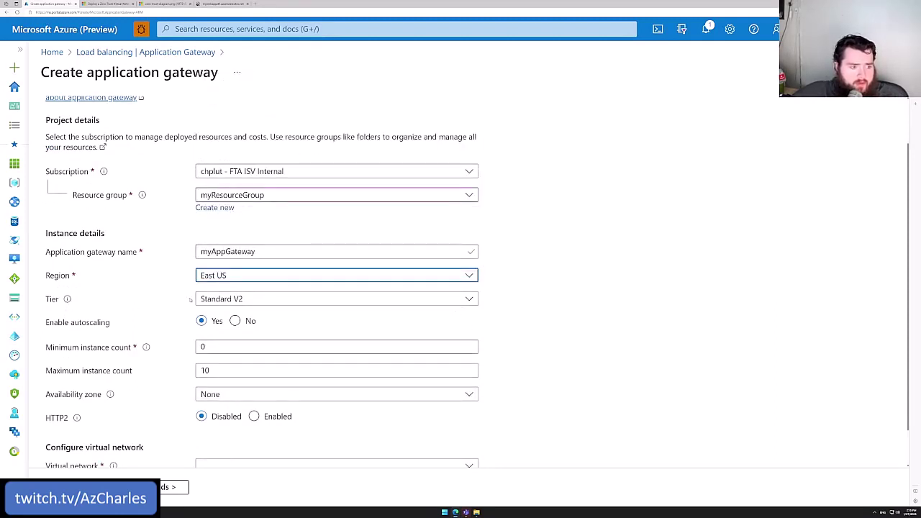
left_click(259, 300)
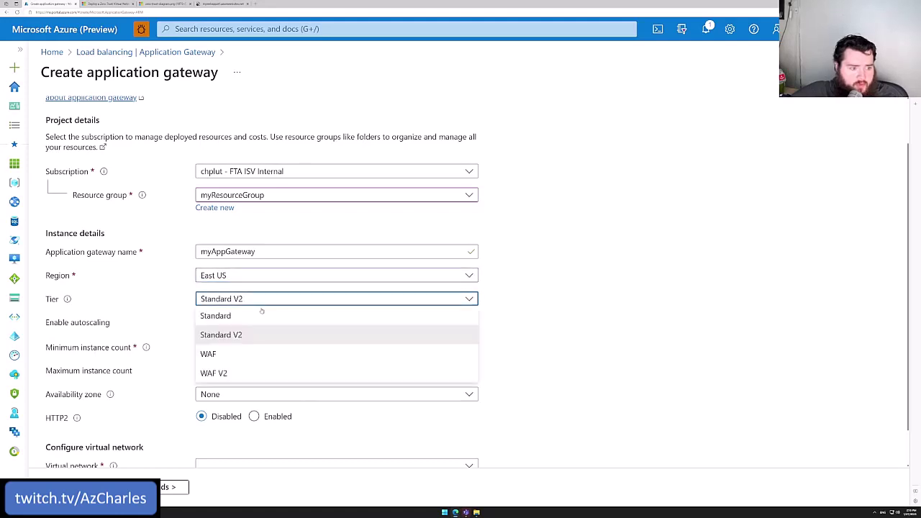
left_click(216, 373)
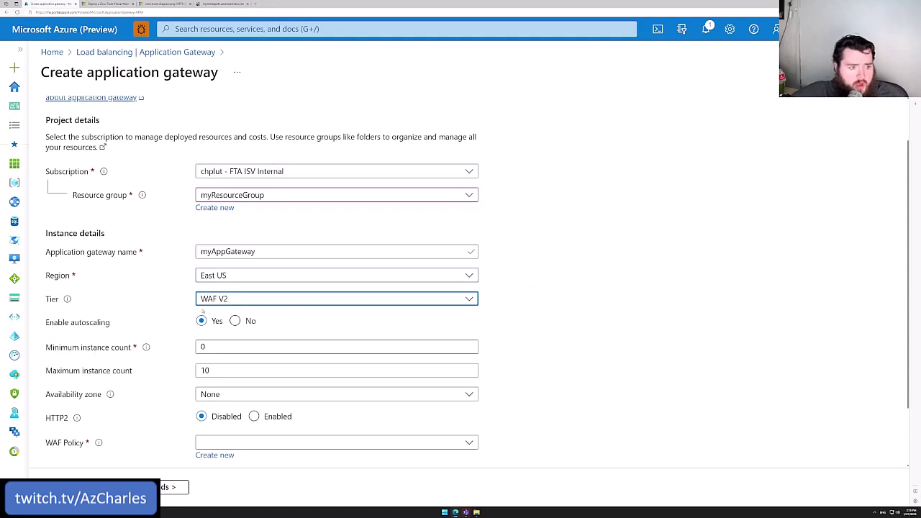
Disable autoscaling for the gateway and set a fixed instance count of 1.
left_click(236, 321)
key("Tab")
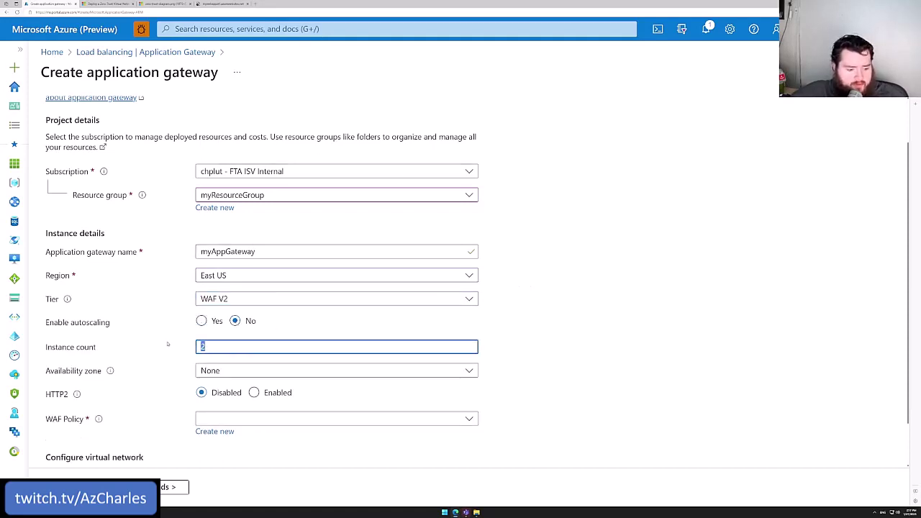
type("1")
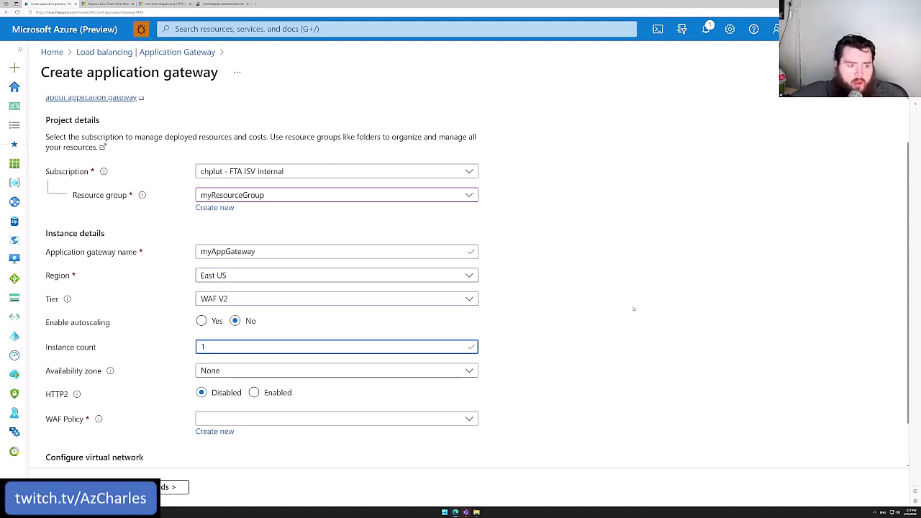
left_click(591, 355)
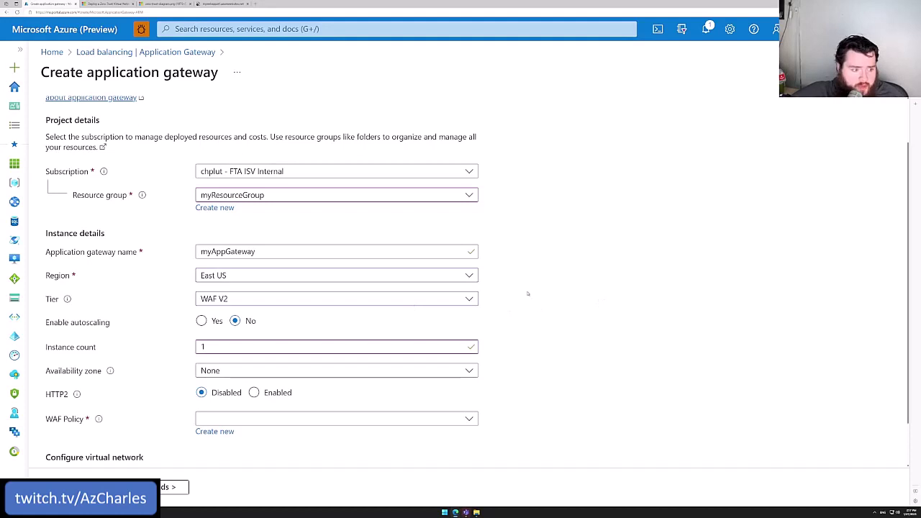
Create a new WAF policy named zt-wafpolicy for the gateway, without bot protection.
scroll(528, 294, "down", 1)
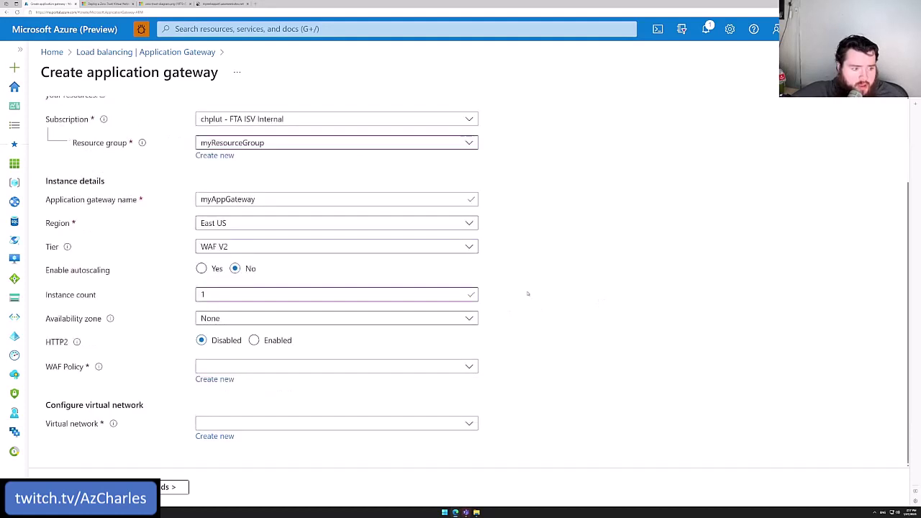
left_click(215, 379)
left_click(538, 141)
type("z")
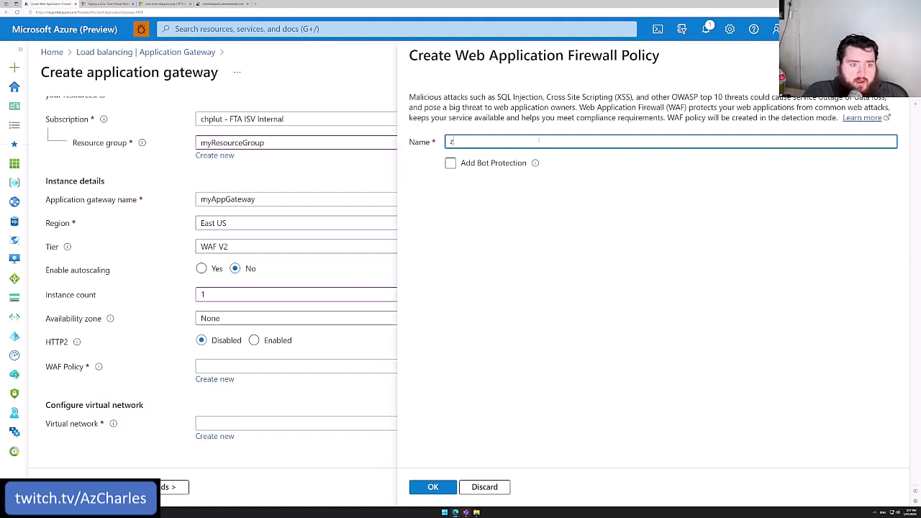
type("t-wafpolicy")
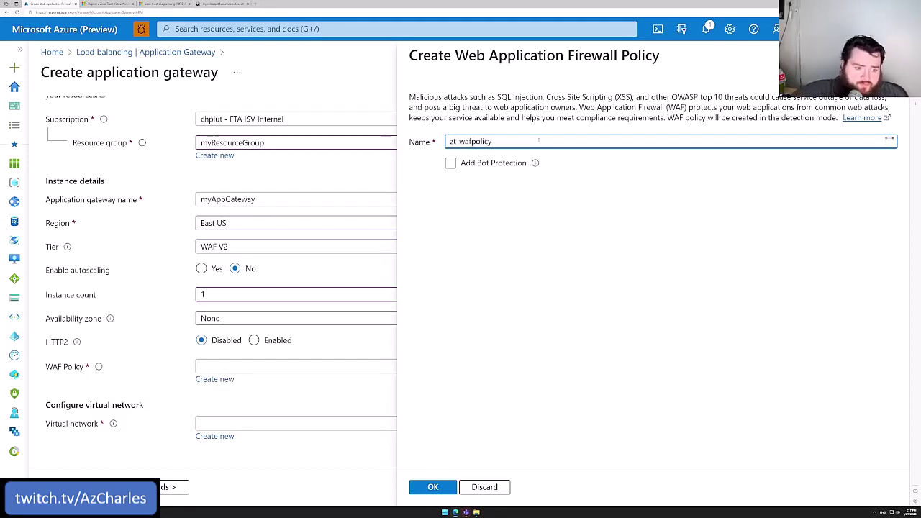
left_click(432, 487)
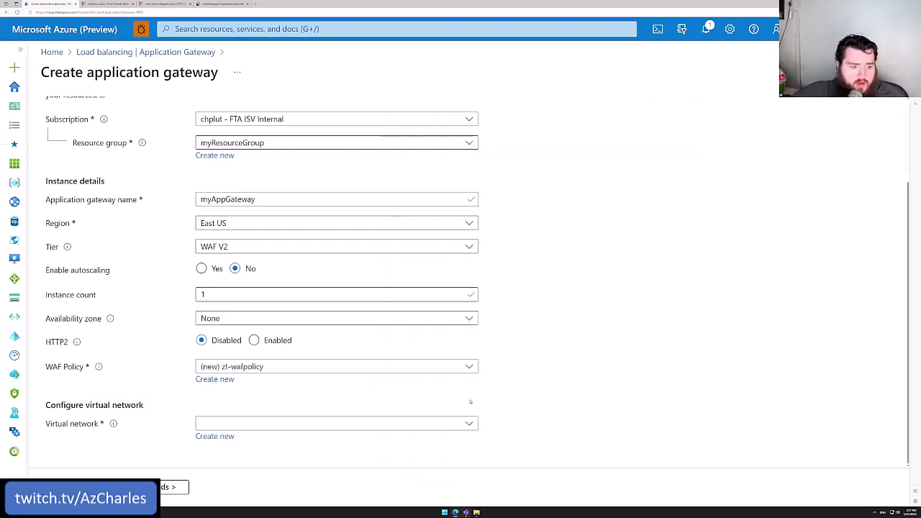
Place the gateway in spoke-vnet on the subnet AppGwSubnet (172.16.0.0/24) and continue to the Frontends settings.
left_click(464, 424)
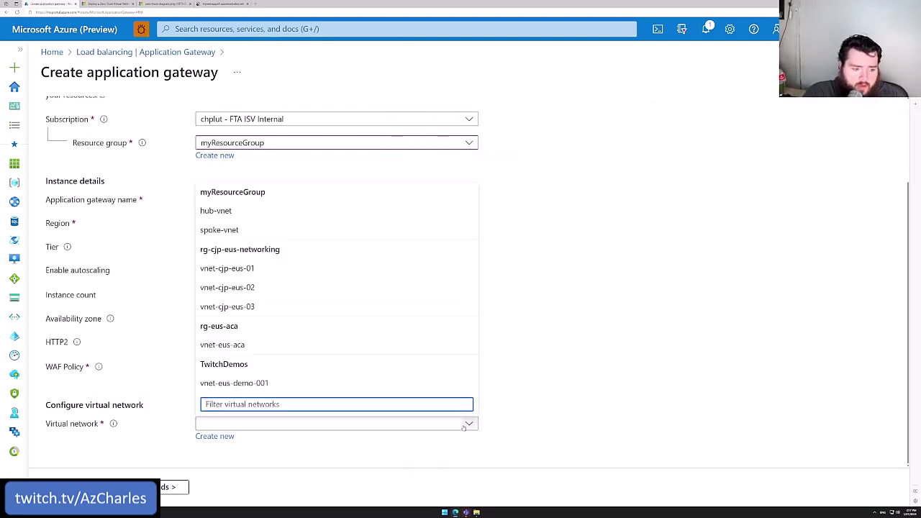
type("spoke")
left_click(295, 384)
scroll(663, 355, "down", 1)
left_click(335, 415)
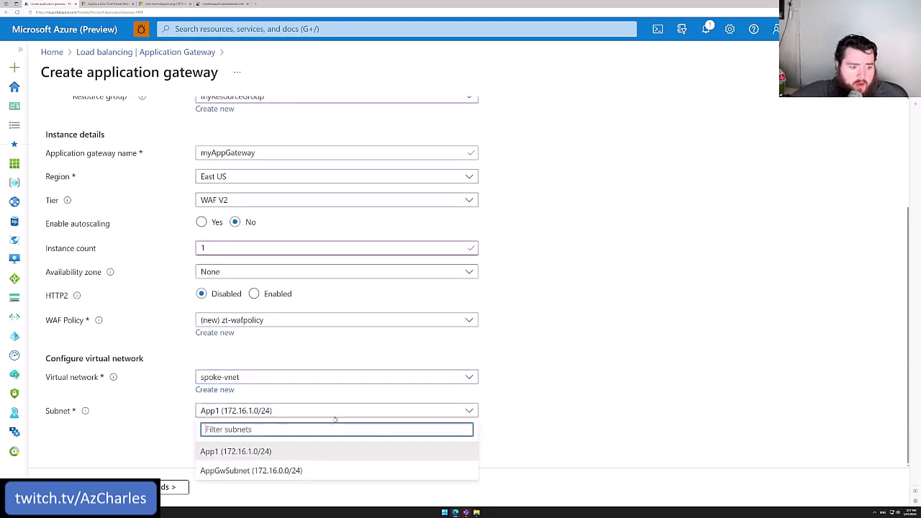
left_click(244, 474)
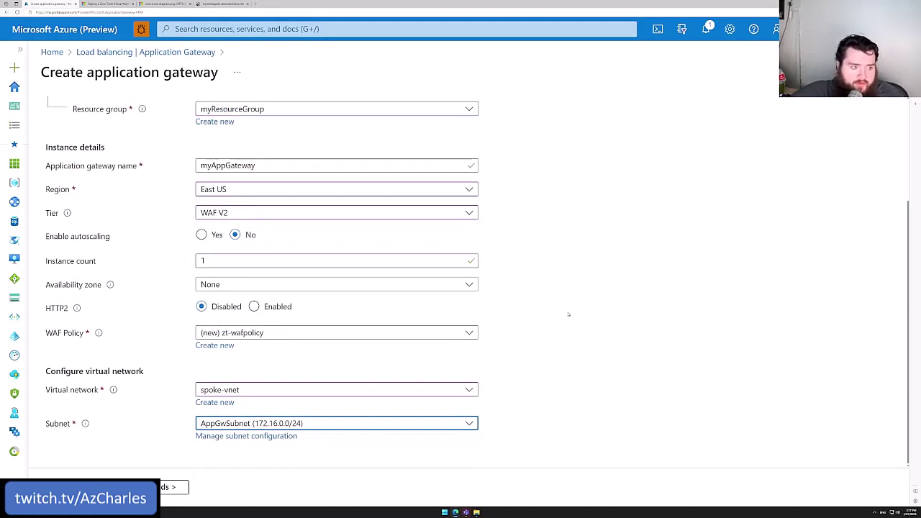
scroll(569, 314, "up", 3)
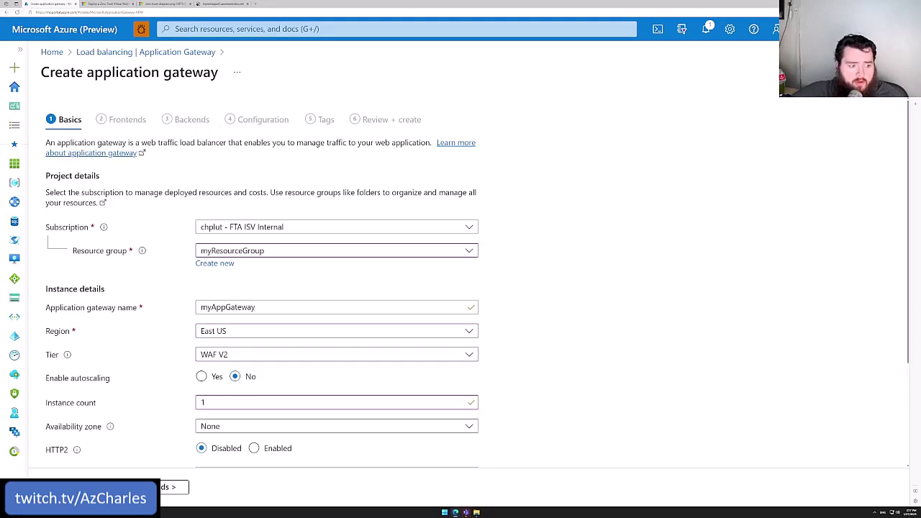
left_click(175, 487)
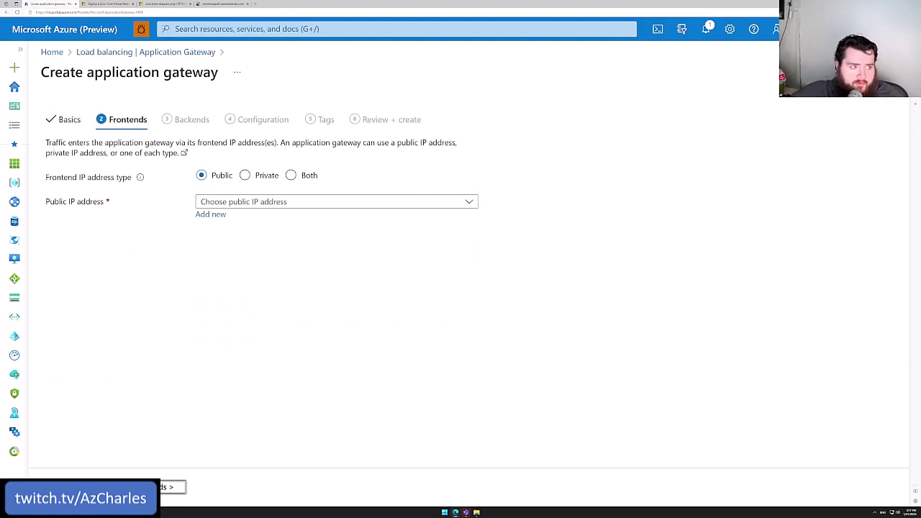
Check the public IP in the network diagram, add a new frontend public IP address named myAppGWPIP, and continue to the Backends settings.
left_click(170, 4)
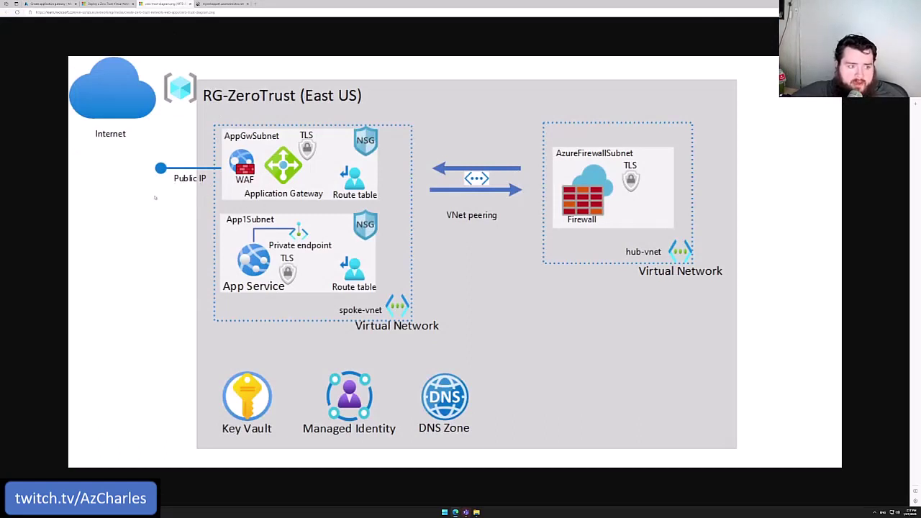
left_click(47, 5)
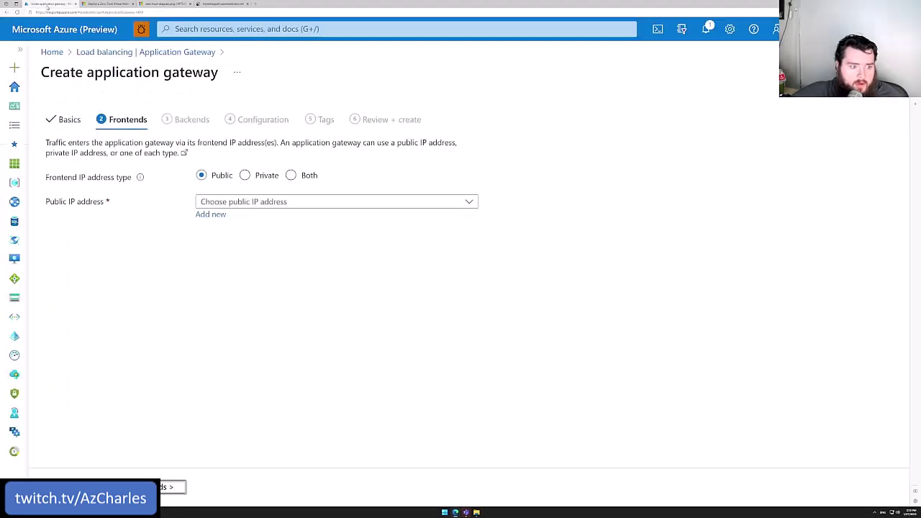
left_click(210, 215)
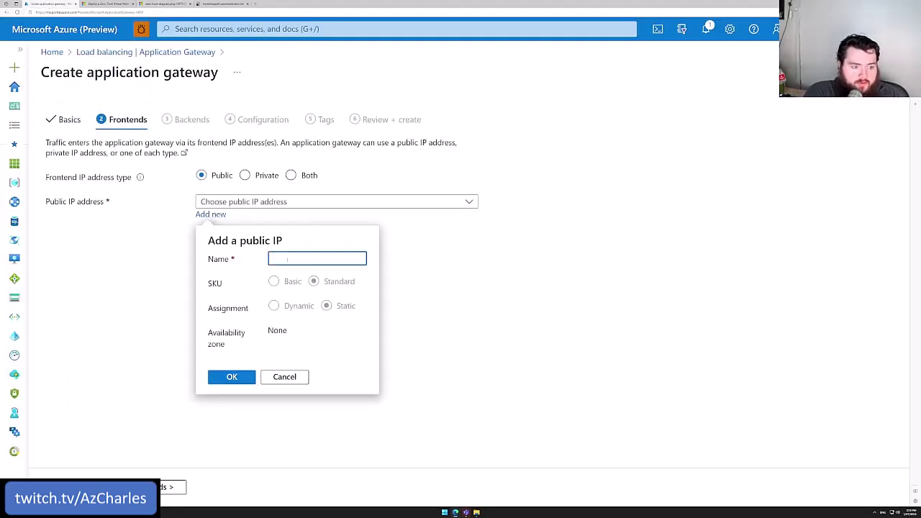
type("myAp")
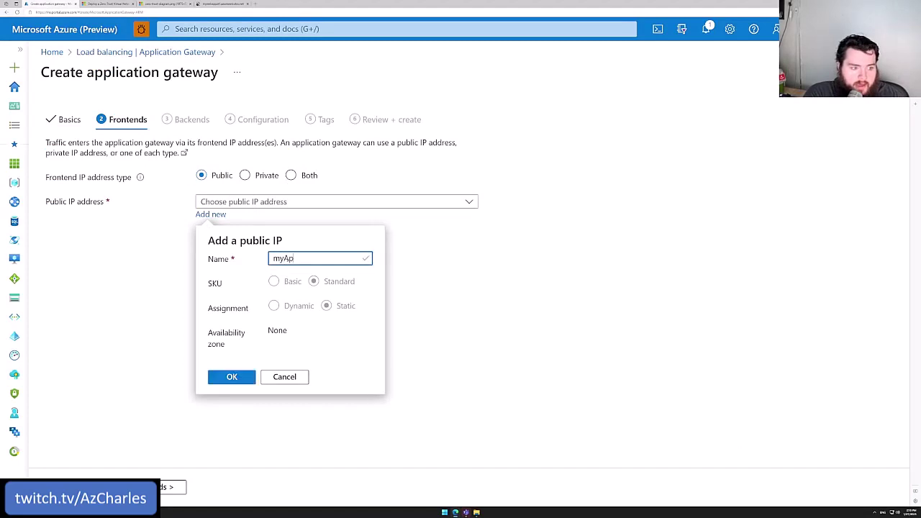
type("pGWPIP")
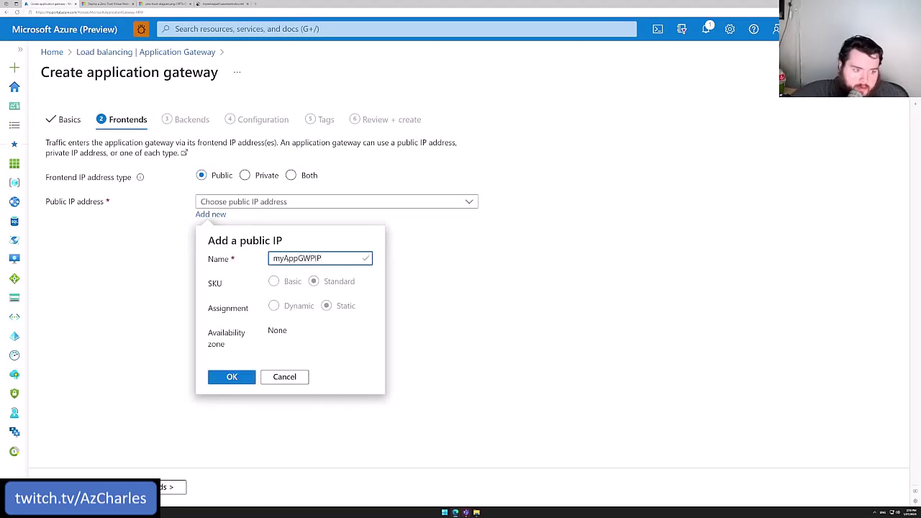
left_click(225, 379)
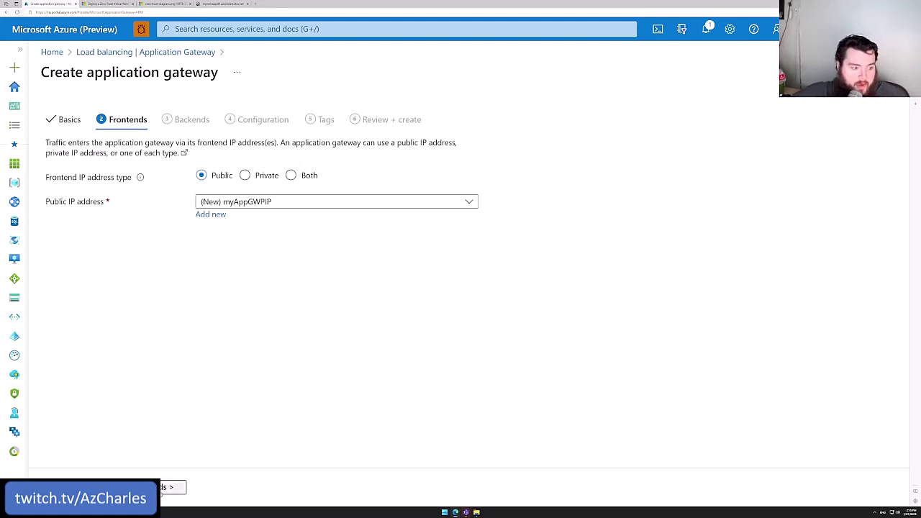
left_click(173, 487)
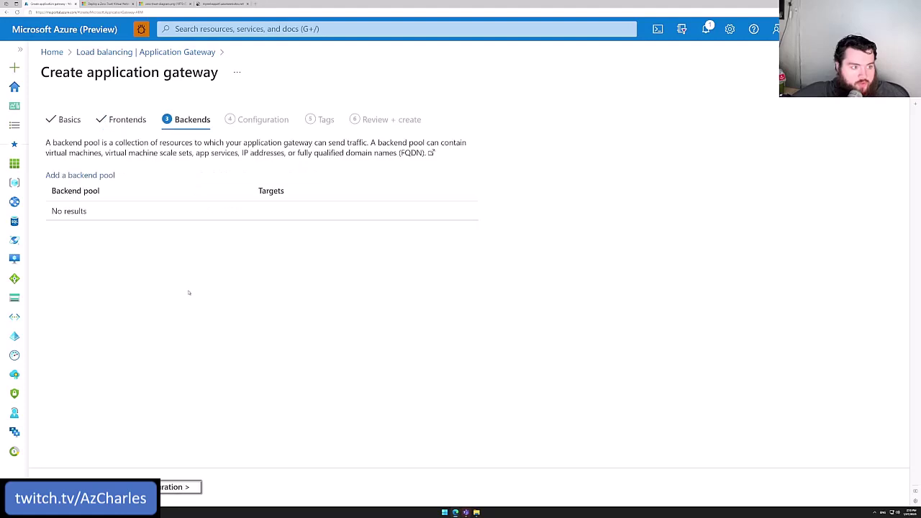
Start a new backend pool for the gateway and name it myBackendPool, as given in the guide.
left_click(80, 175)
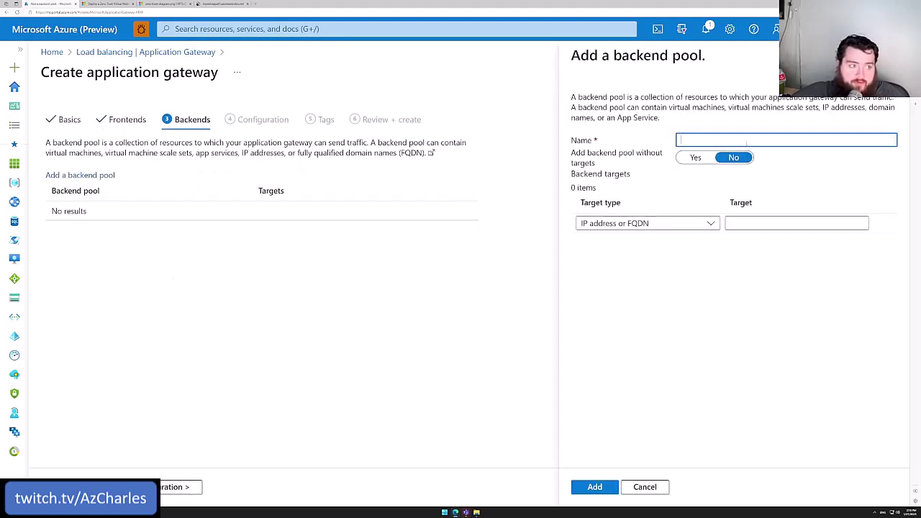
key("ctrl+Tab")
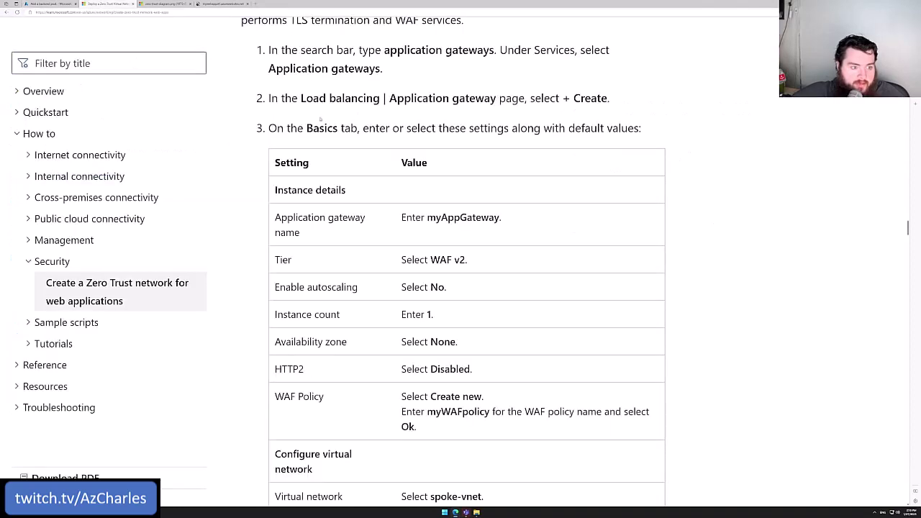
scroll(430, 240, "down", 4)
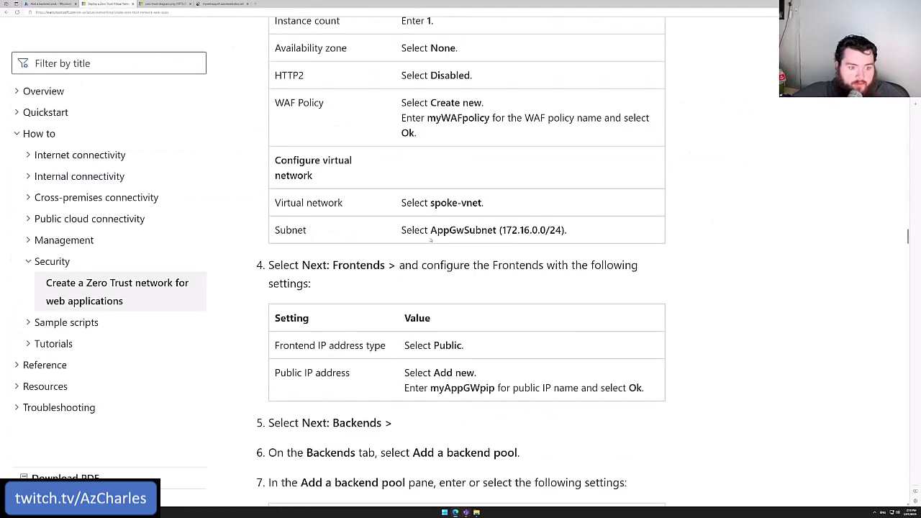
scroll(430, 240, "down", 4)
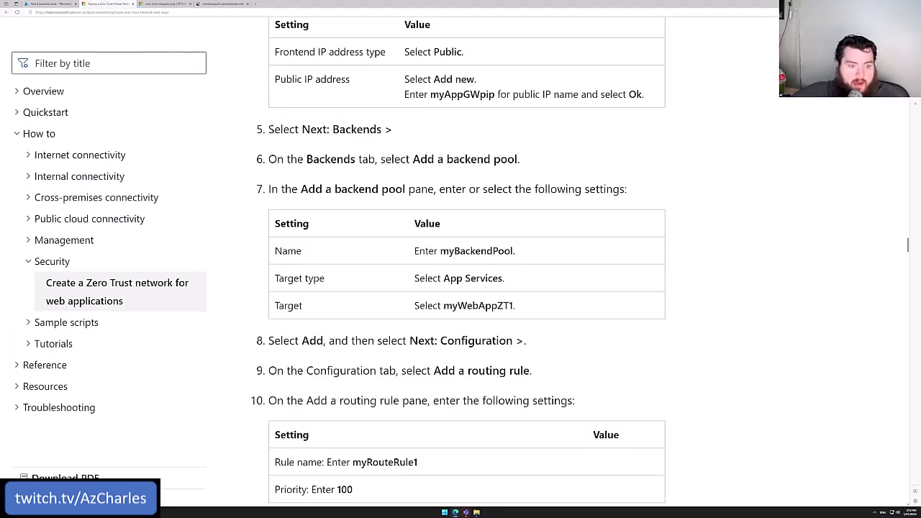
double_click(476, 250)
key("ctrl+c")
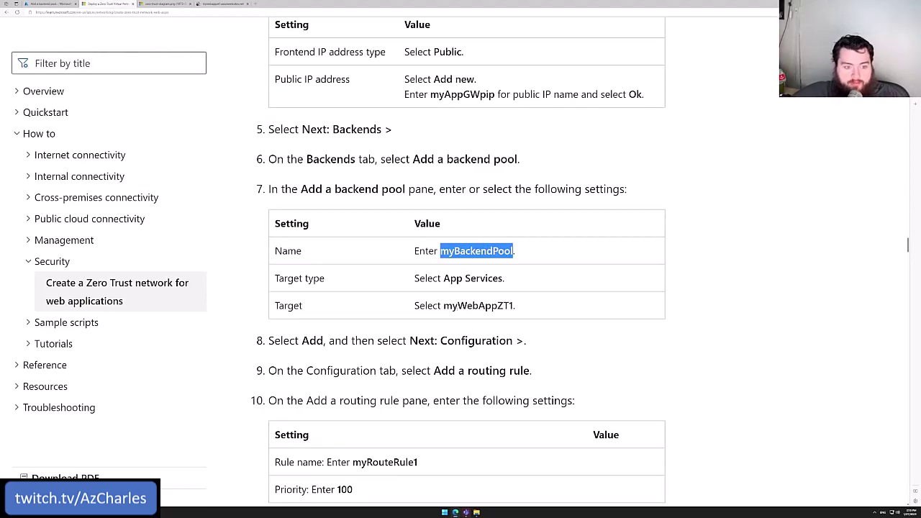
left_click(43, 4)
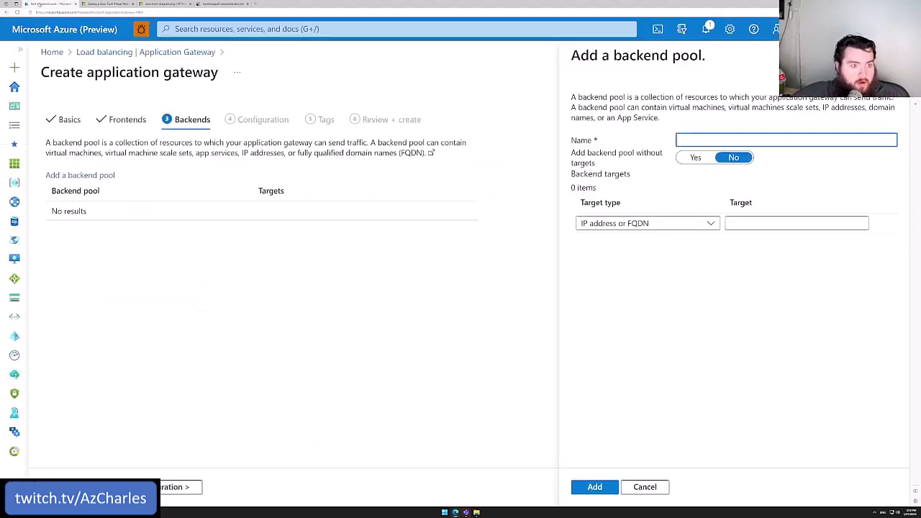
key("ctrl+v")
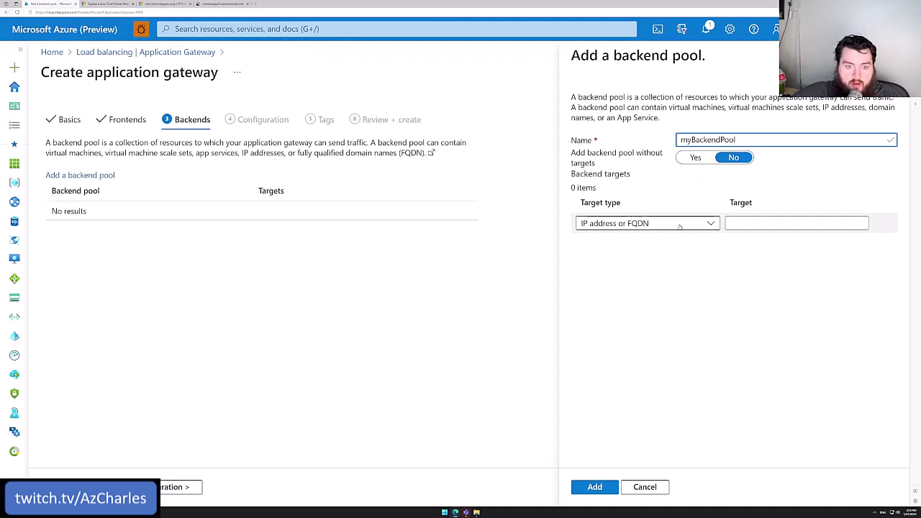
Target the App Services app myWebAppZT1 in the backend pool, add the pool, and continue to the Configuration settings.
left_click(679, 225)
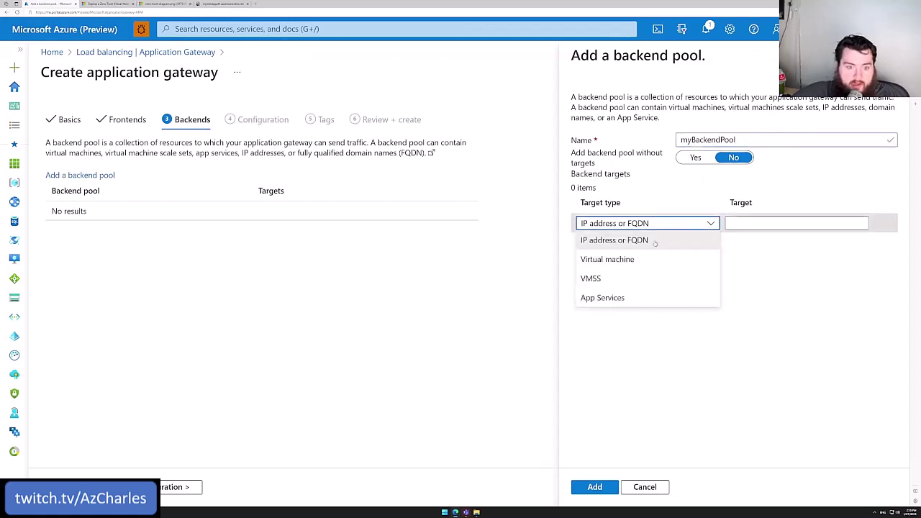
left_click(619, 298)
left_click(770, 225)
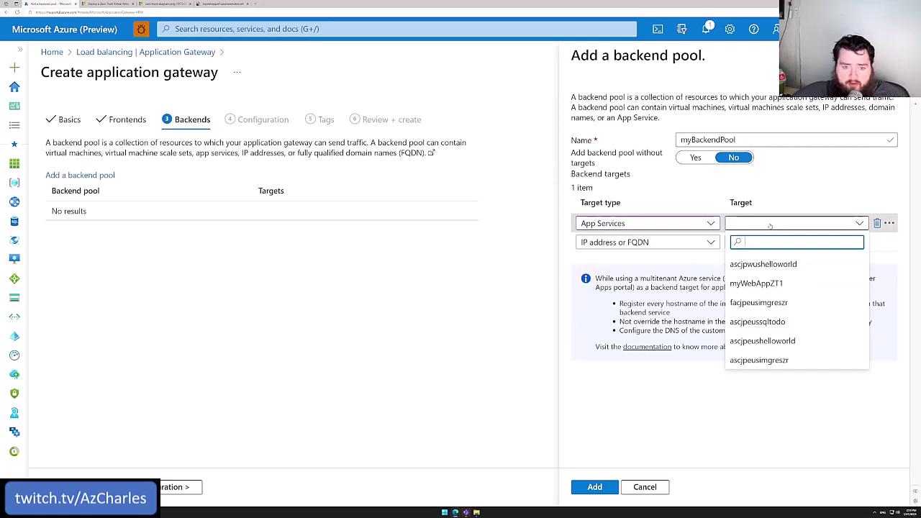
left_click(777, 285)
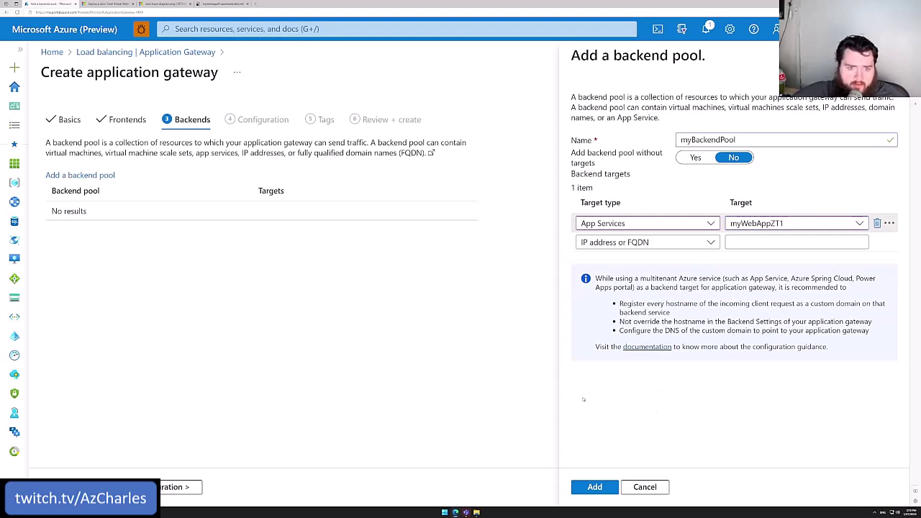
left_click(593, 489)
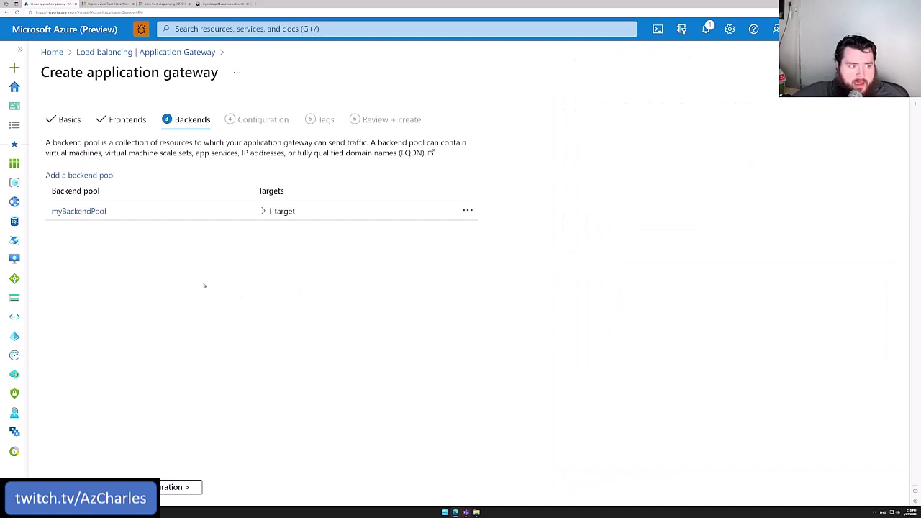
left_click(182, 488)
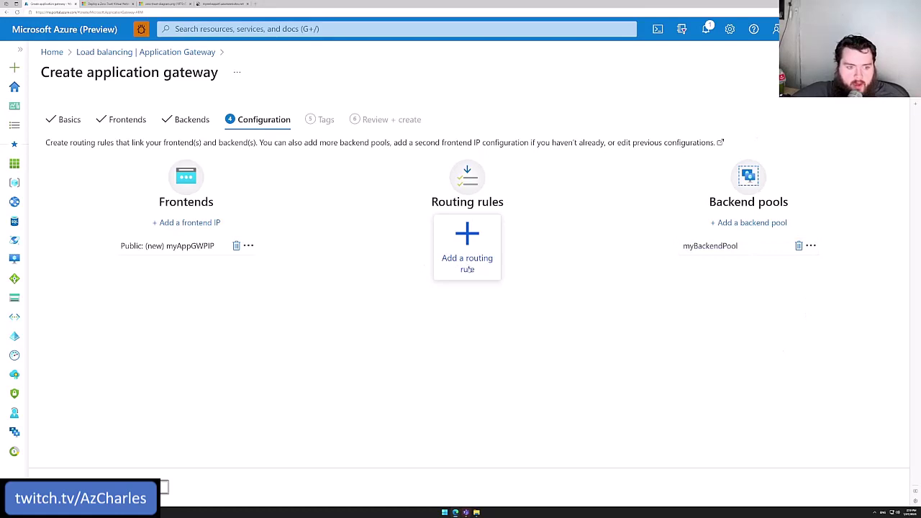
Start a new routing rule named myRouteRule1, as given in the guide, with priority 100.
left_click(468, 266)
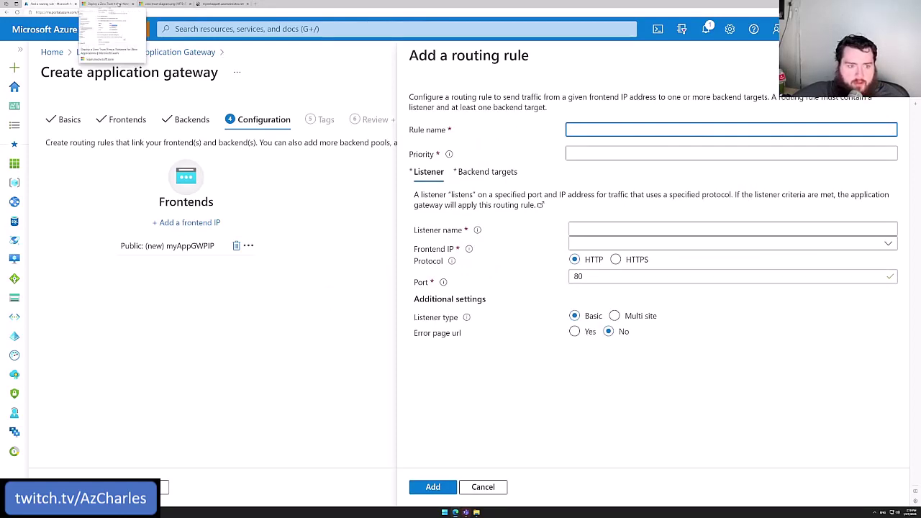
left_click(119, 4)
scroll(466, 287, "down", 2)
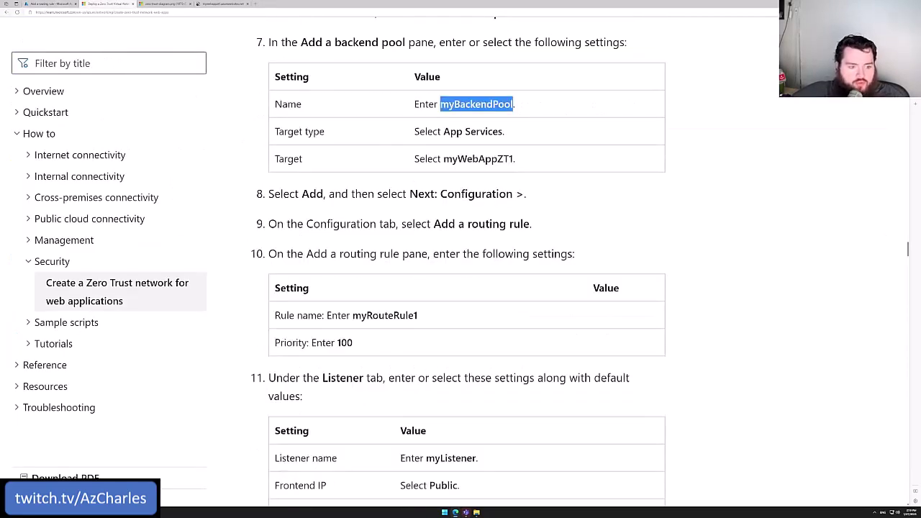
left_click_drag(419, 316, 351, 316)
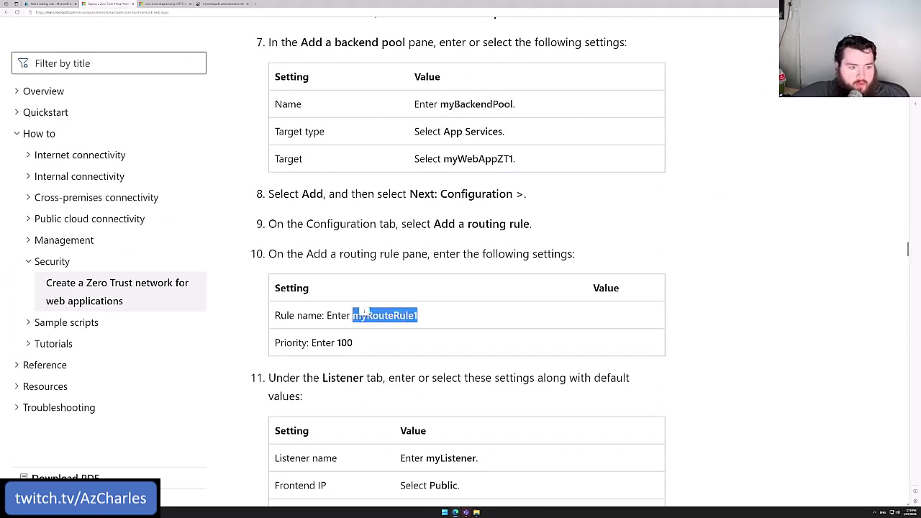
key("ctrl+c")
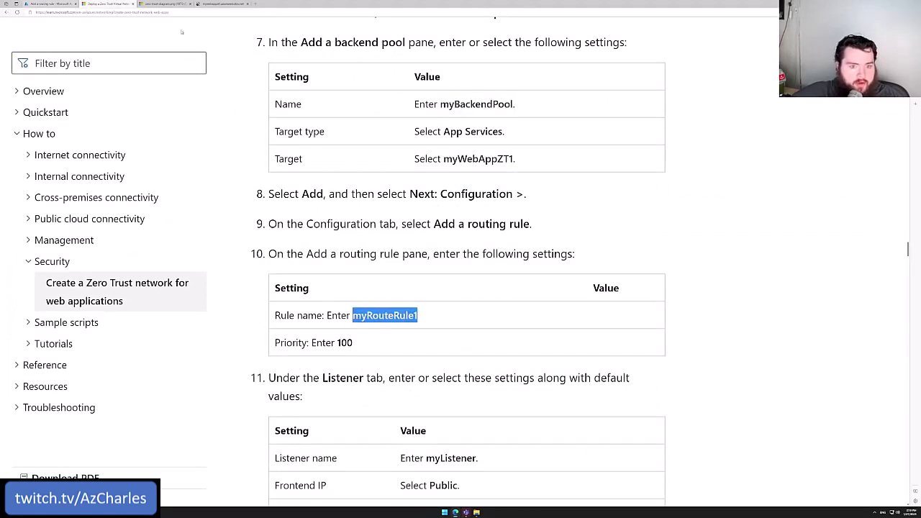
left_click(52, 5)
key("ctrl+v")
left_click(617, 151)
type("100")
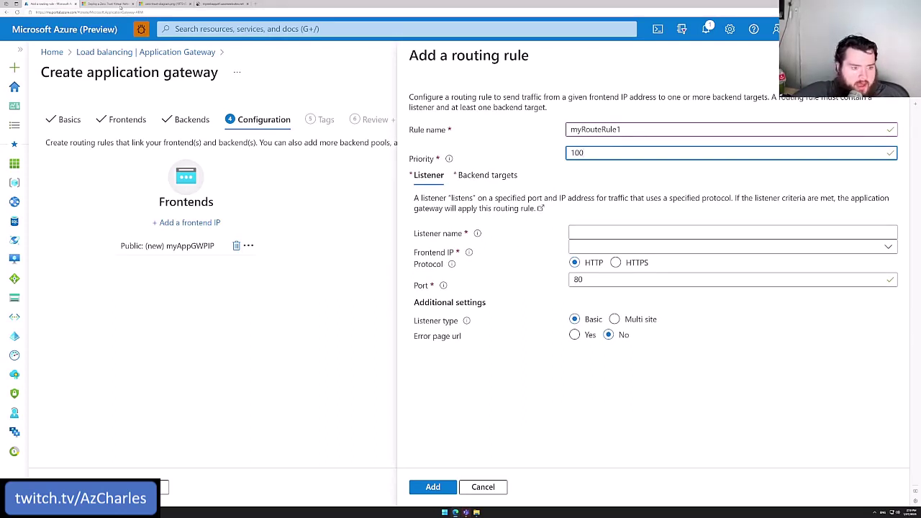
Following the guide, name the rule's listener myListener and set it to the Public frontend IP with HTTPS on port 443.
left_click(120, 6)
double_click(453, 386)
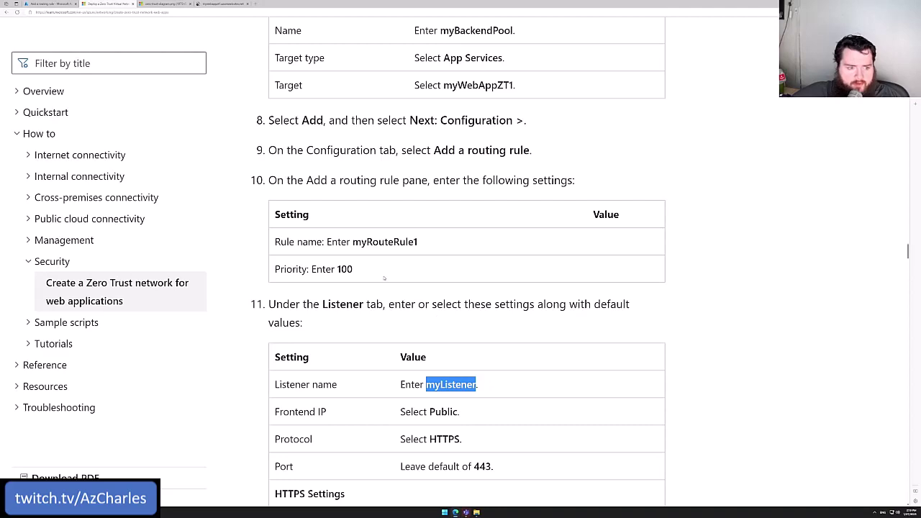
scroll(384, 279, "down", 3)
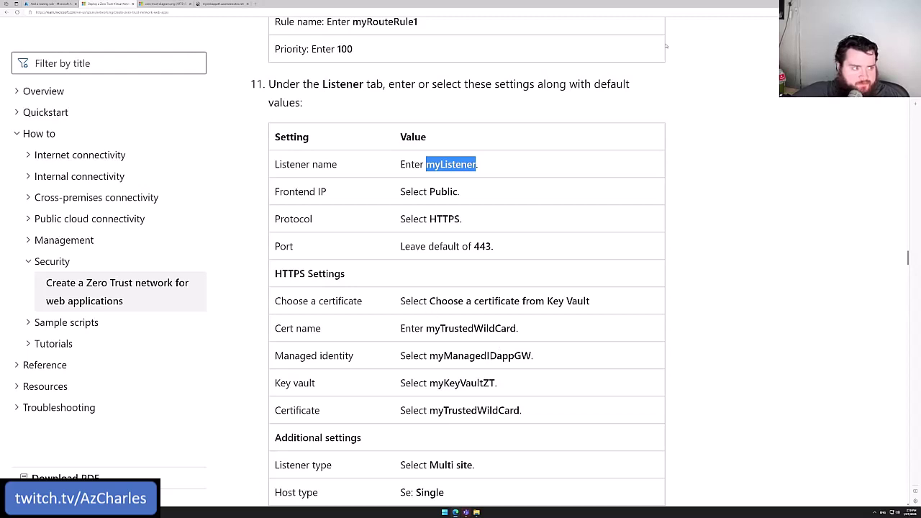
left_click(49, 3)
left_click(623, 230)
type("myListener")
left_click(614, 252)
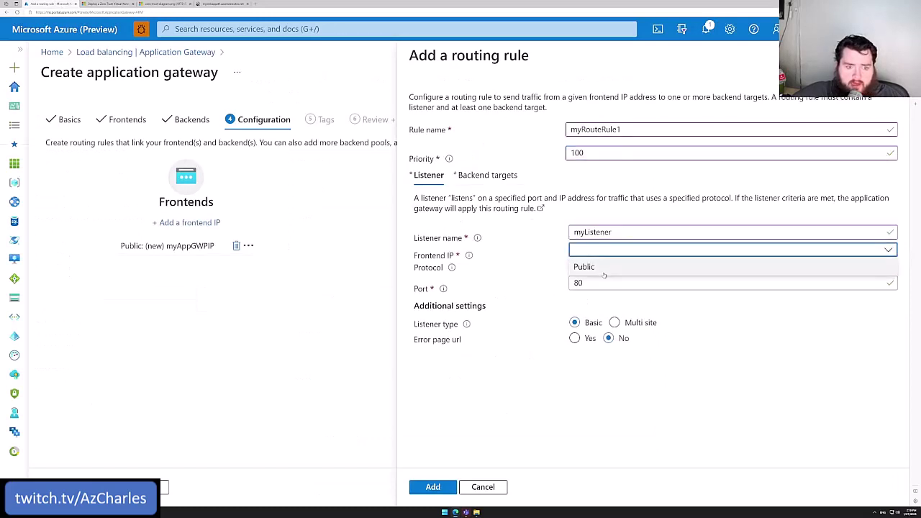
left_click(603, 269)
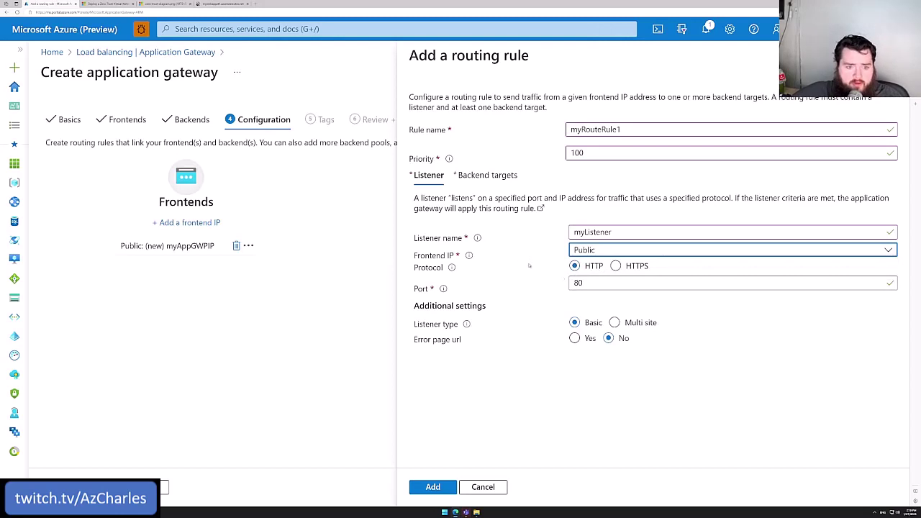
left_click(615, 265)
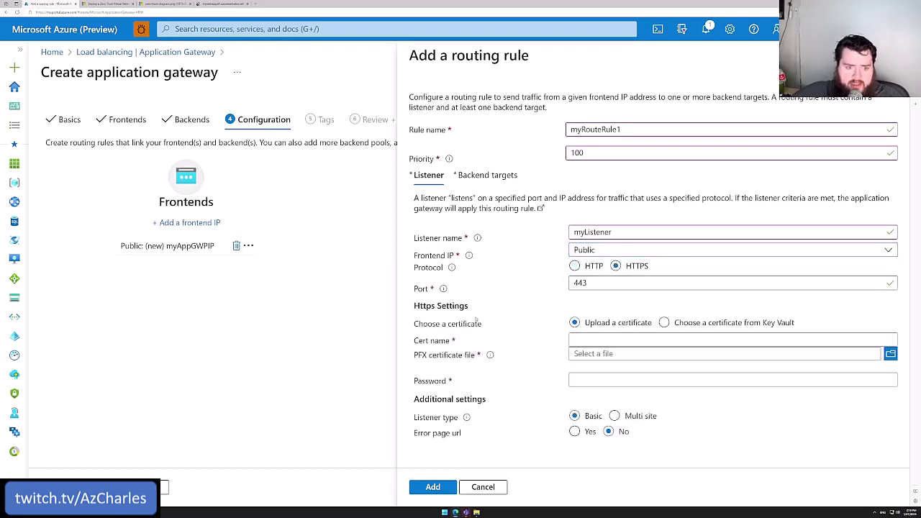
double_click(580, 283)
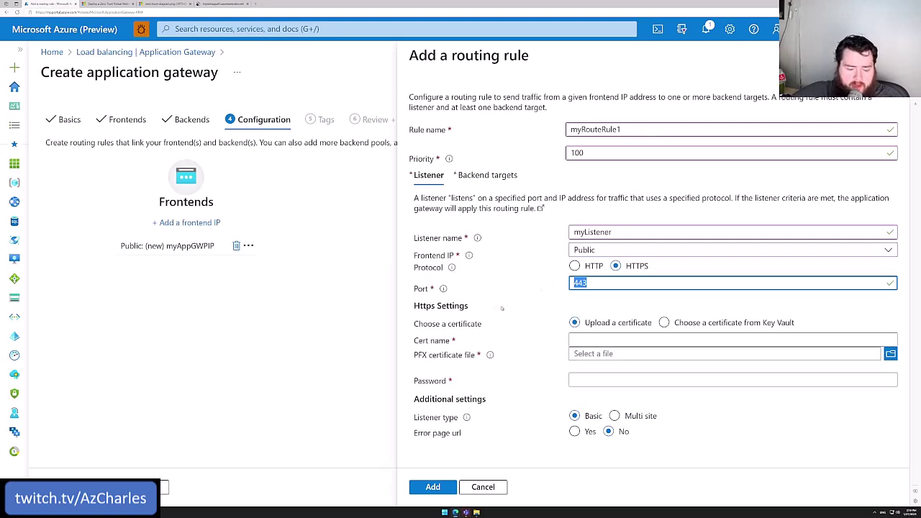
left_click(490, 324)
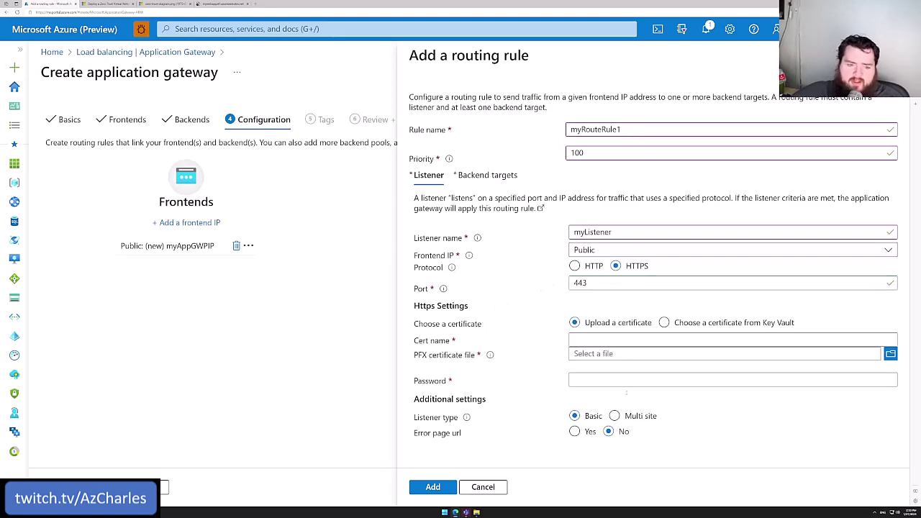
Choose a certificate from Key Vault for the listener's HTTPS settings and name it WildcardCert.
left_click(663, 322)
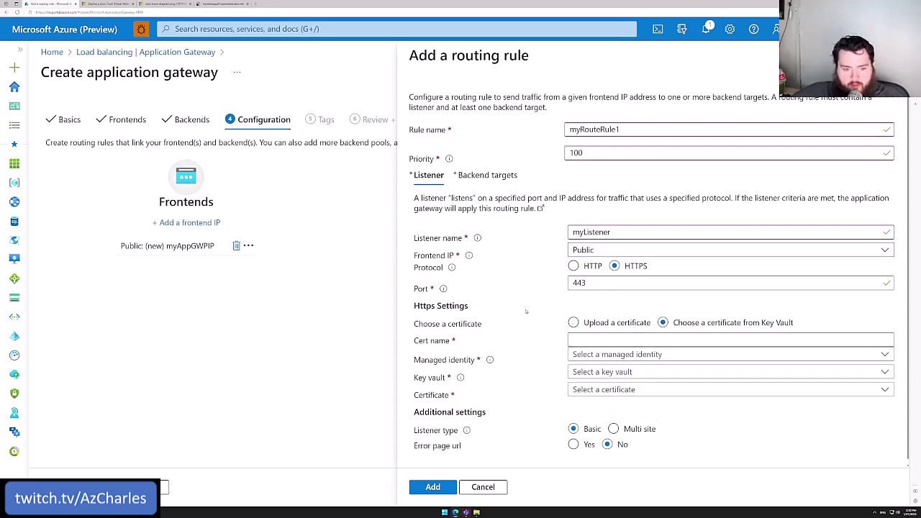
left_click(614, 340)
type("WildcardCe")
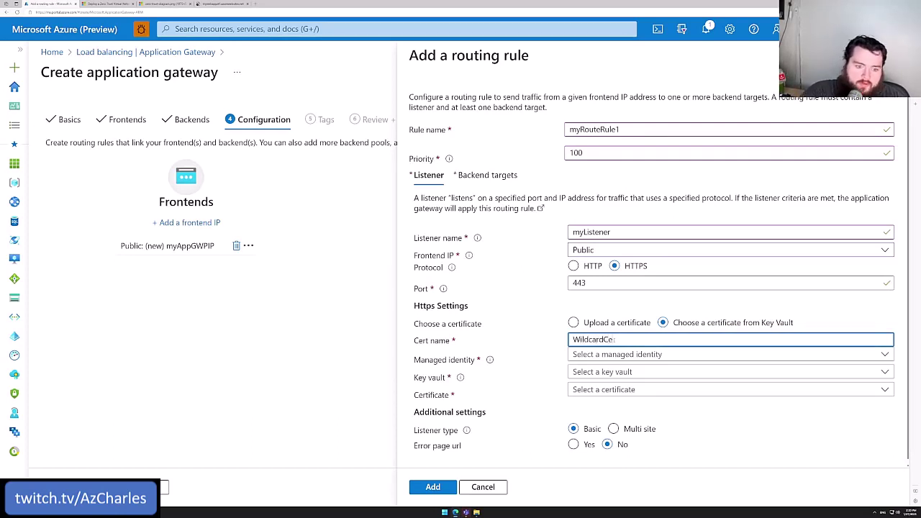
type("rt")
Select managed identity myManagedIDappGW, key vault myKeyVaultZT1 and certificate myTrustedWildCard for the listener.
left_click(636, 359)
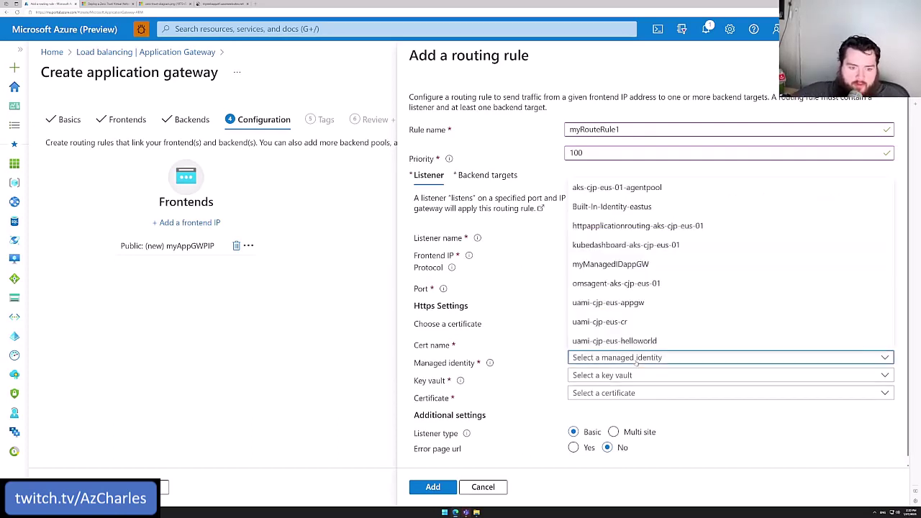
left_click(598, 265)
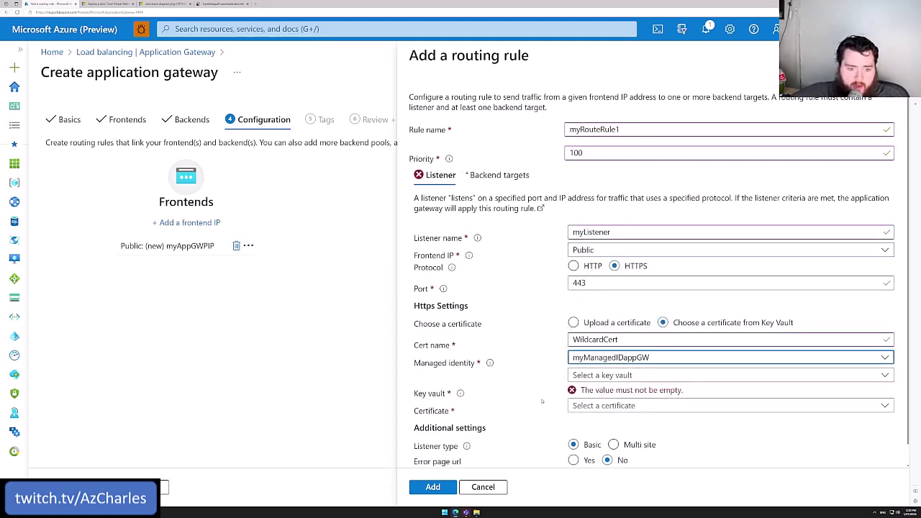
left_click(606, 374)
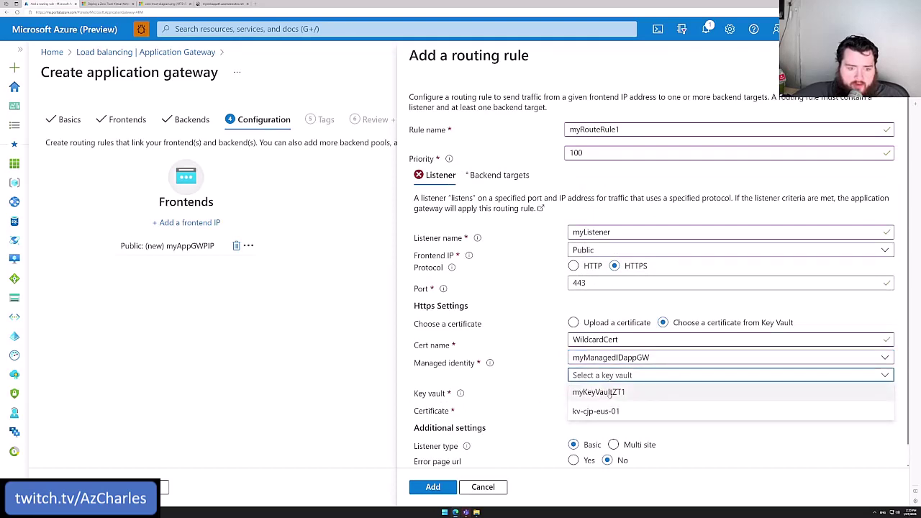
left_click(611, 393)
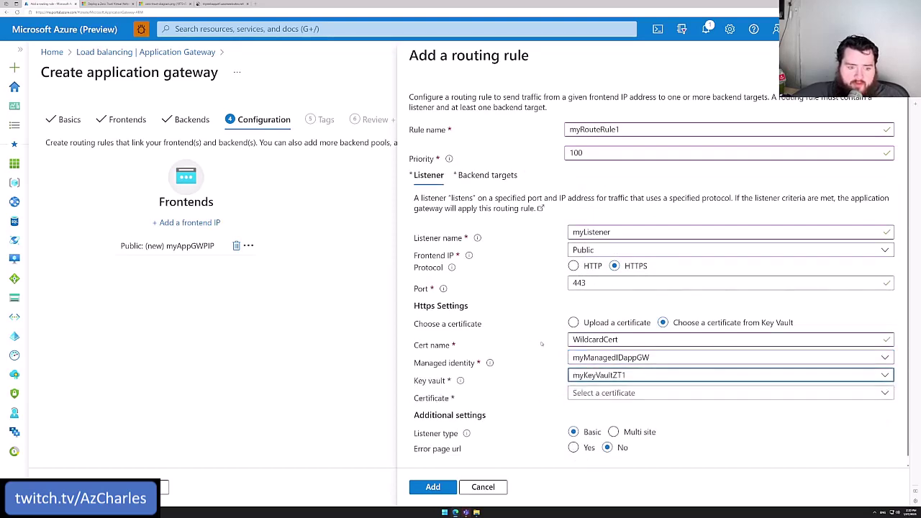
left_click(602, 392)
left_click(604, 410)
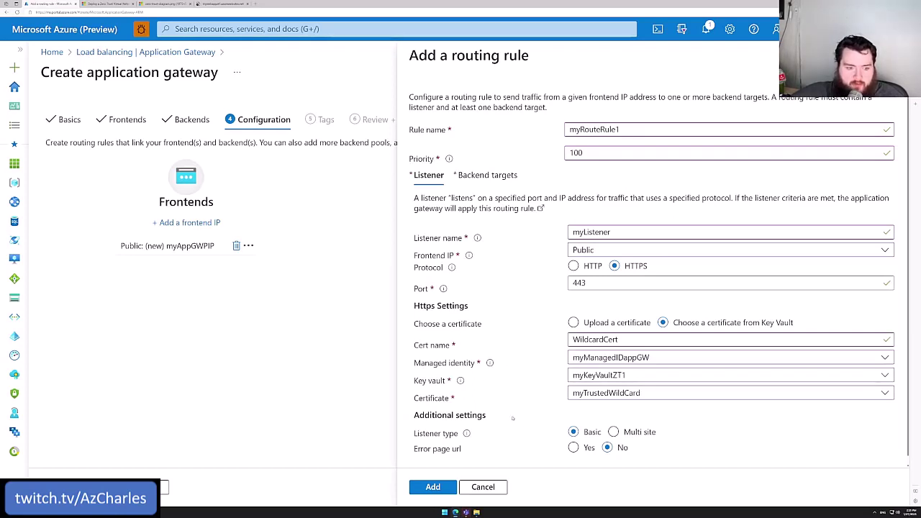
Following the guide, make the listener Multi site with a single host type and set its host name to ztwebapp.hugelab.net.
left_click(613, 432)
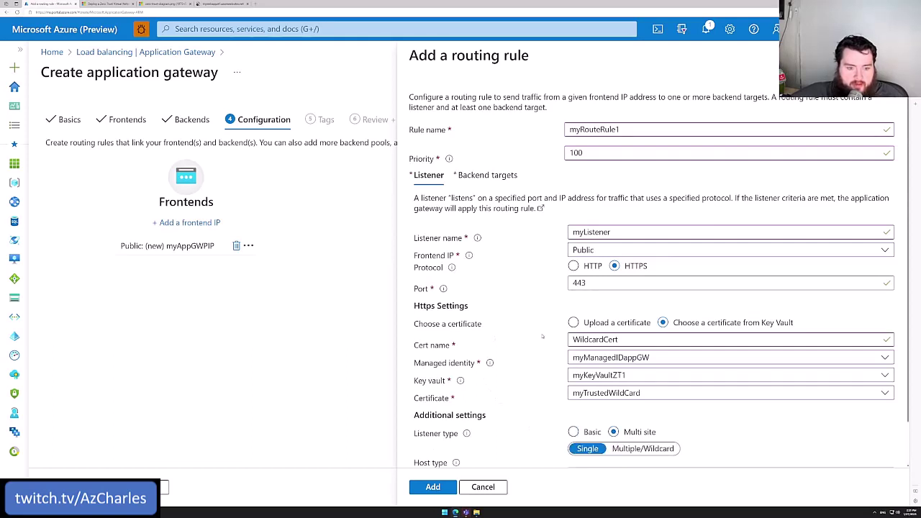
scroll(542, 336, "down", 1)
left_click(647, 426)
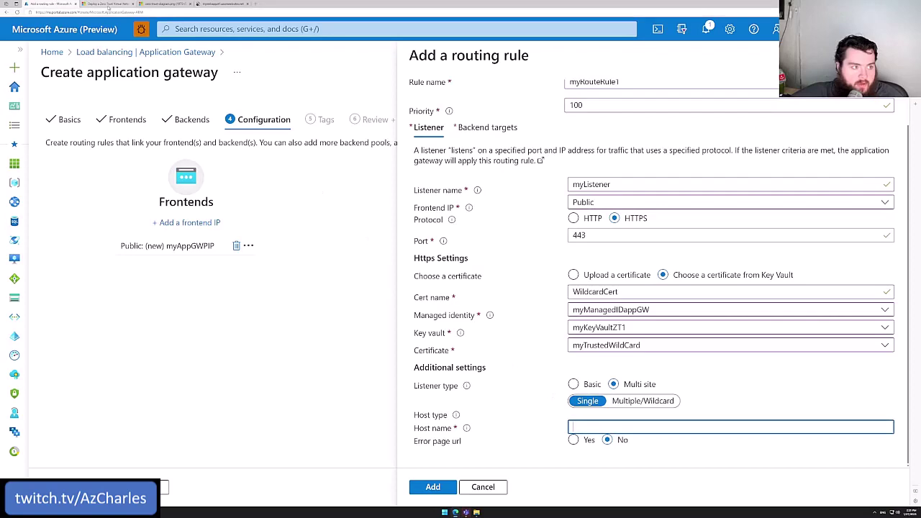
left_click(108, 4)
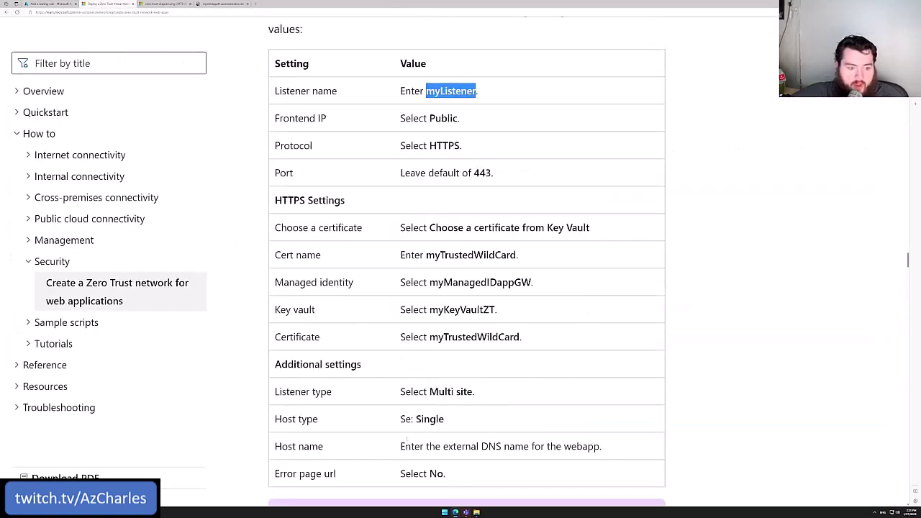
left_click_drag(395, 448, 609, 448)
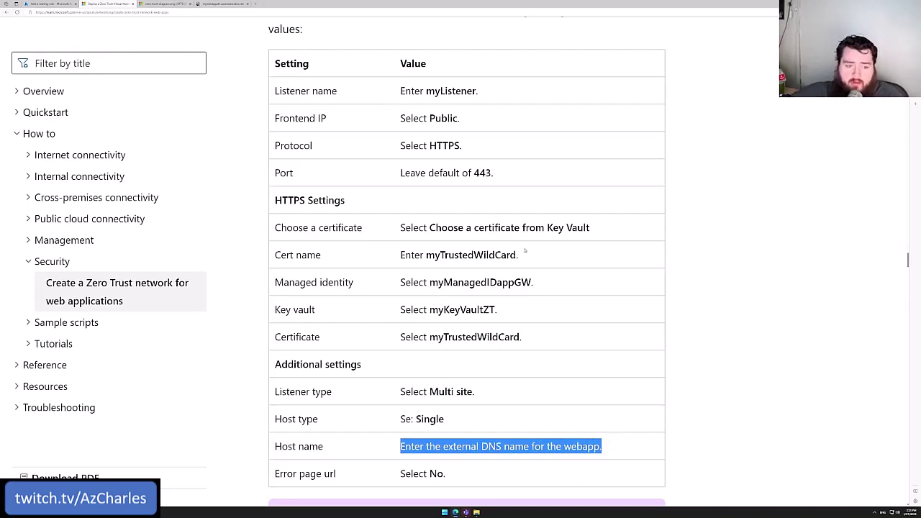
left_click(38, 5)
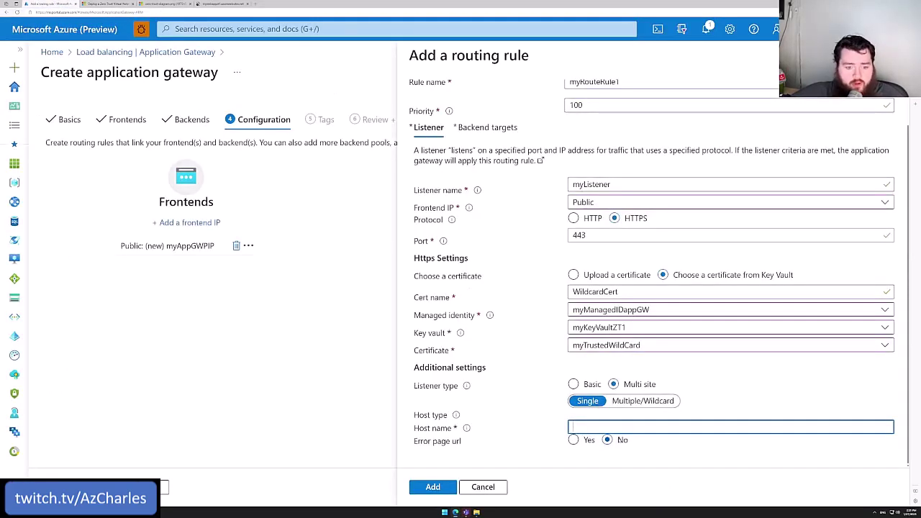
type("zt")
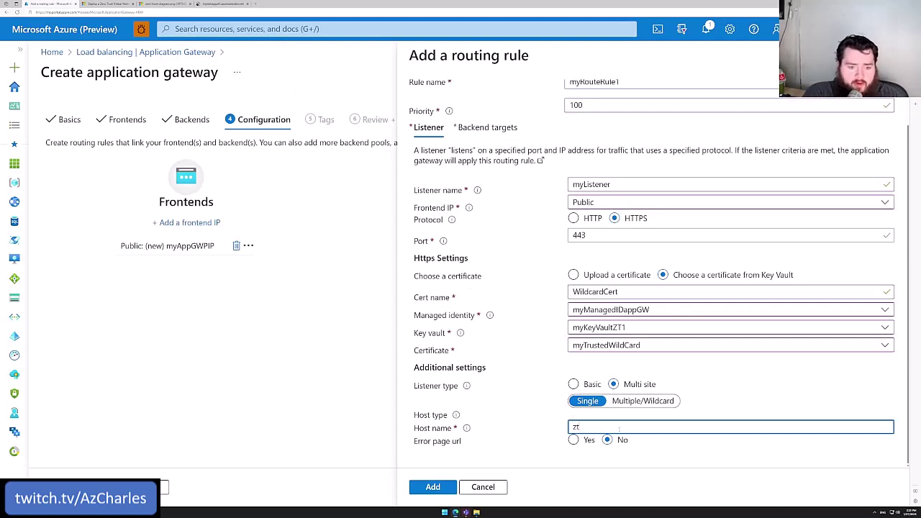
type("webapp.hugelab.net")
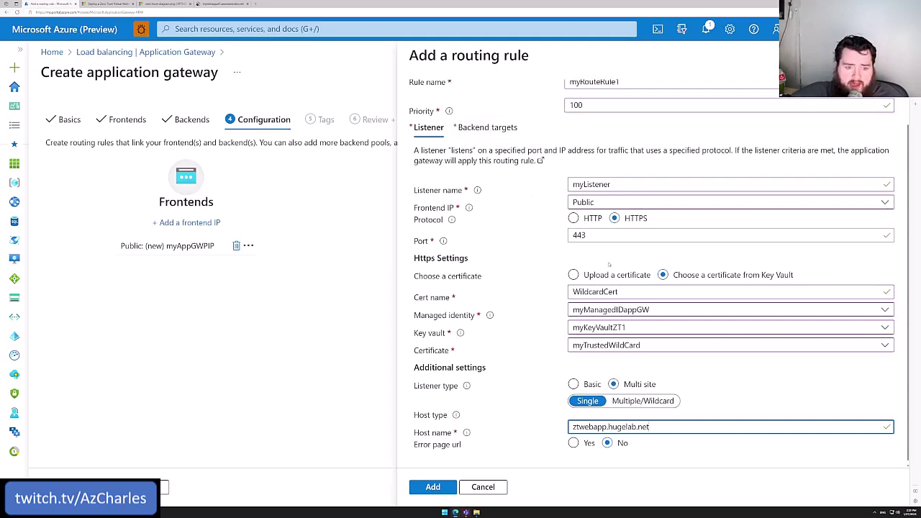
Set the rule's backend target to myBackendPool and start adding a new backend setting.
left_click(487, 127)
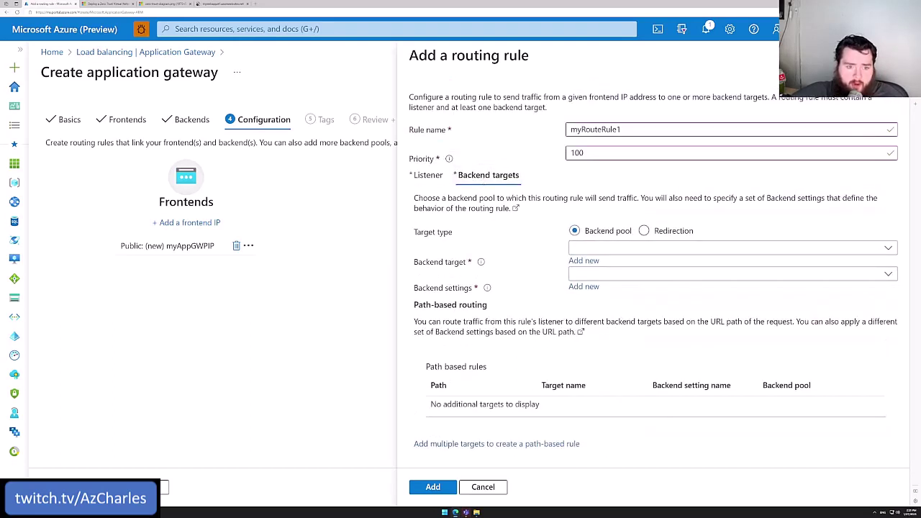
left_click(611, 249)
left_click(613, 268)
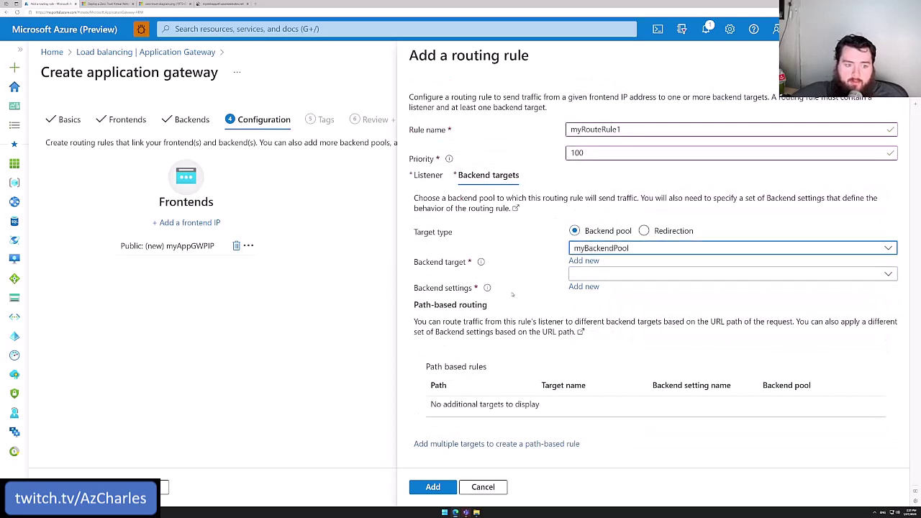
left_click(597, 275)
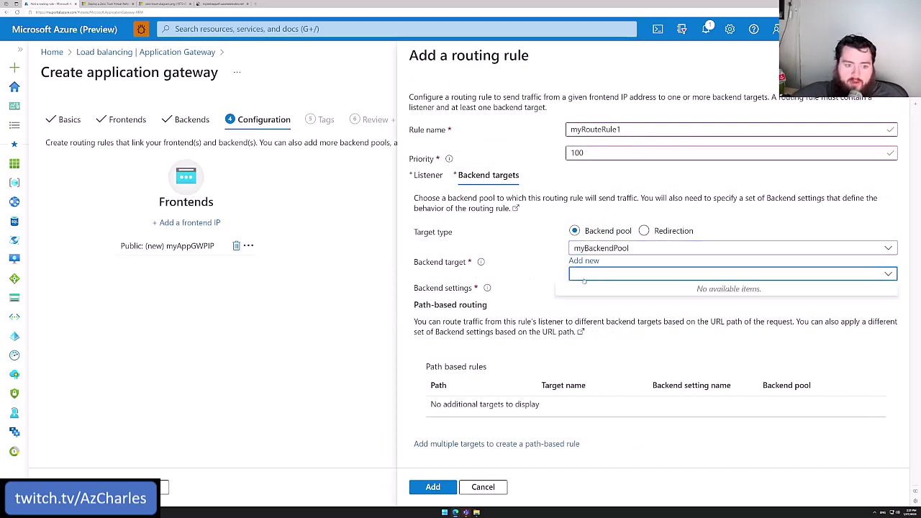
left_click(526, 290)
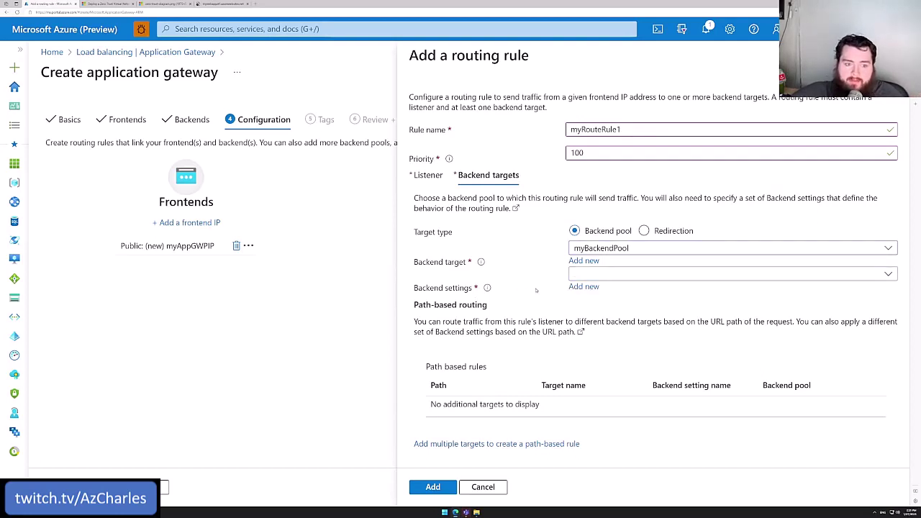
left_click(575, 287)
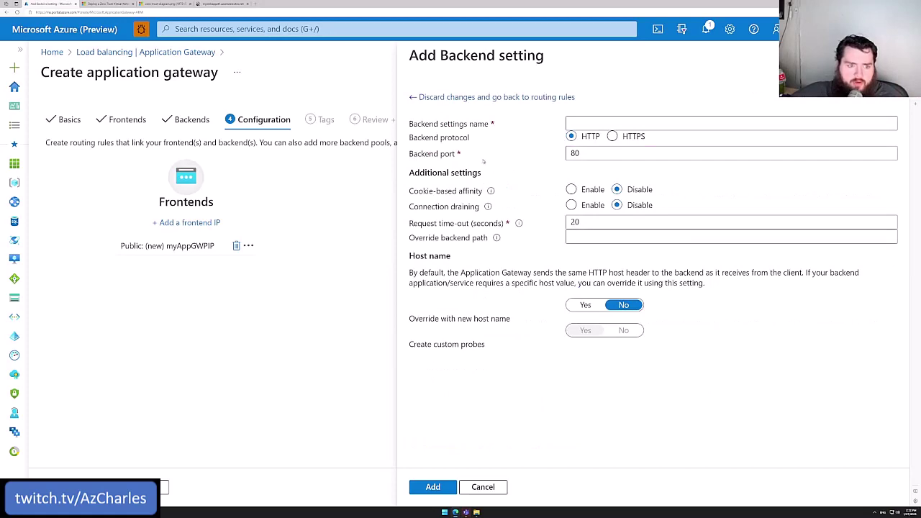
Find the backend target values in the guide and copy the backend settings name myBackendSetting.
left_click(110, 4)
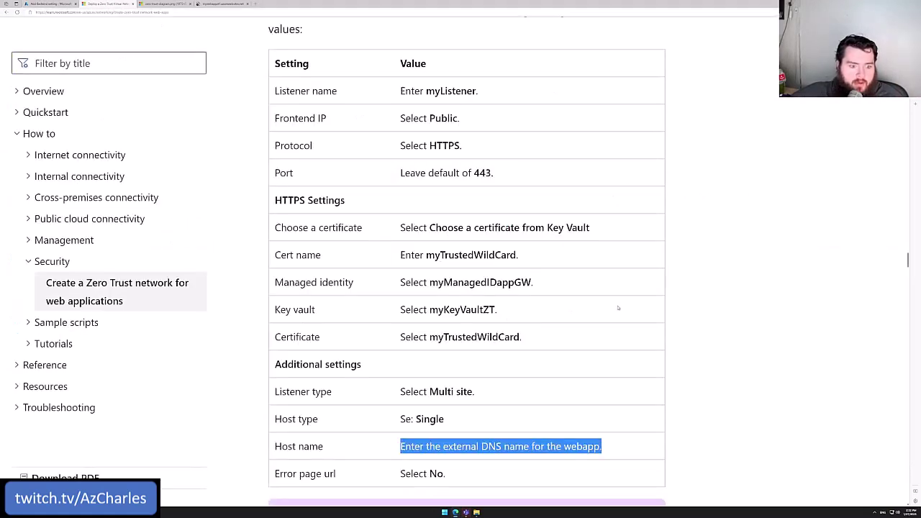
scroll(466, 288, "down", 4)
scroll(501, 227, "down", 4)
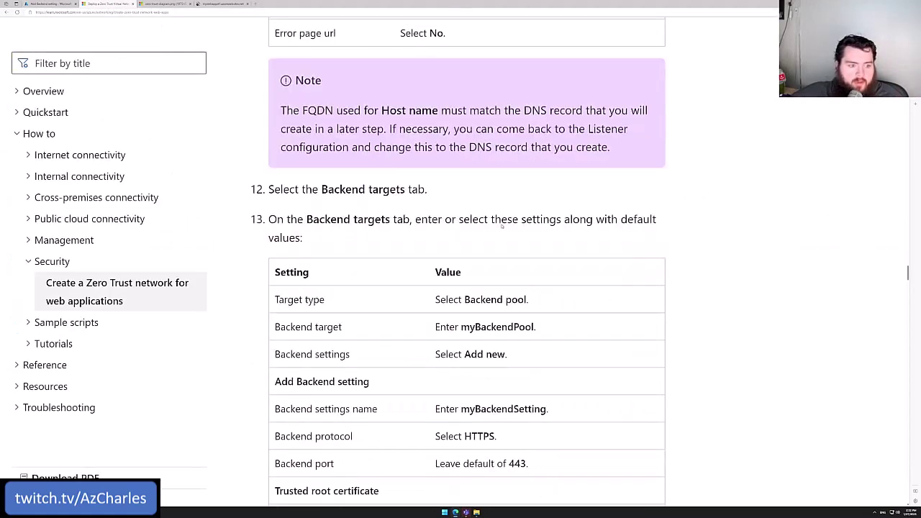
scroll(502, 227, "down", 1)
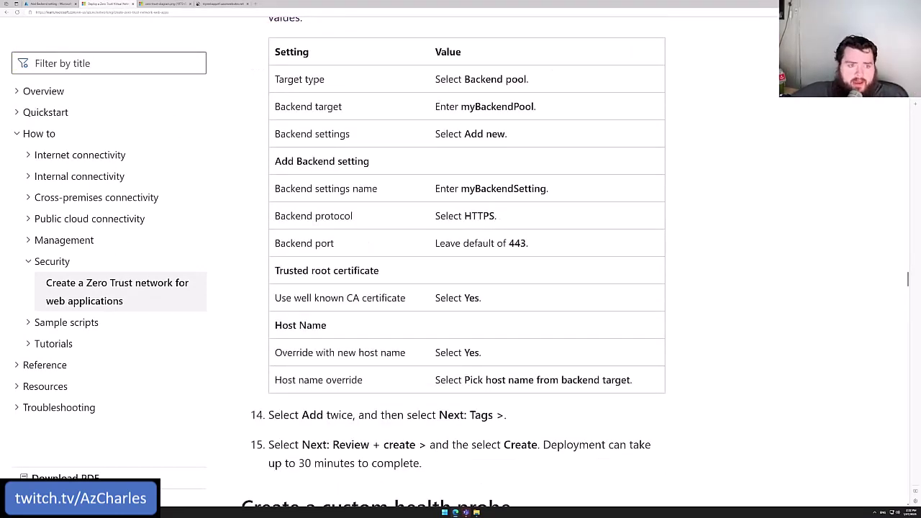
double_click(499, 105)
double_click(504, 189)
key("ctrl+c")
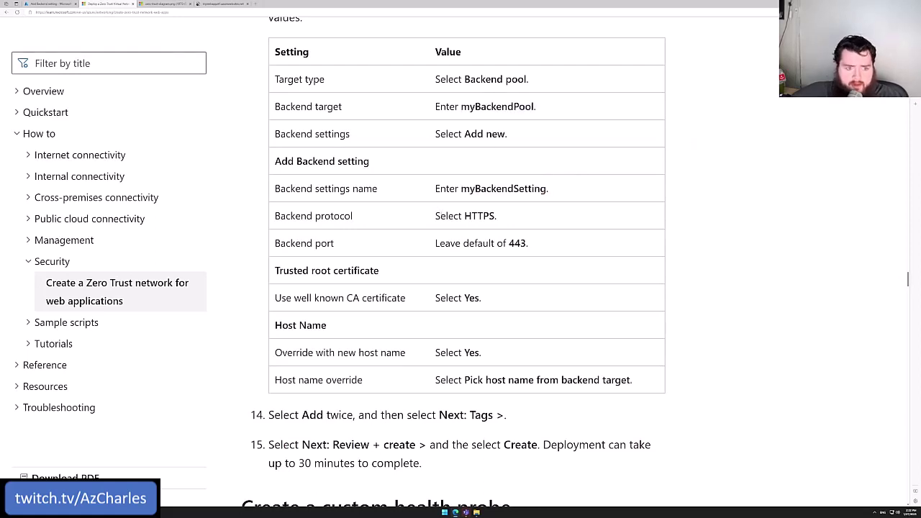
Read the guide's backend protocol, port and well known CA certificate values for the backend setting.
left_click_drag(439, 216, 536, 245)
left_click(469, 305)
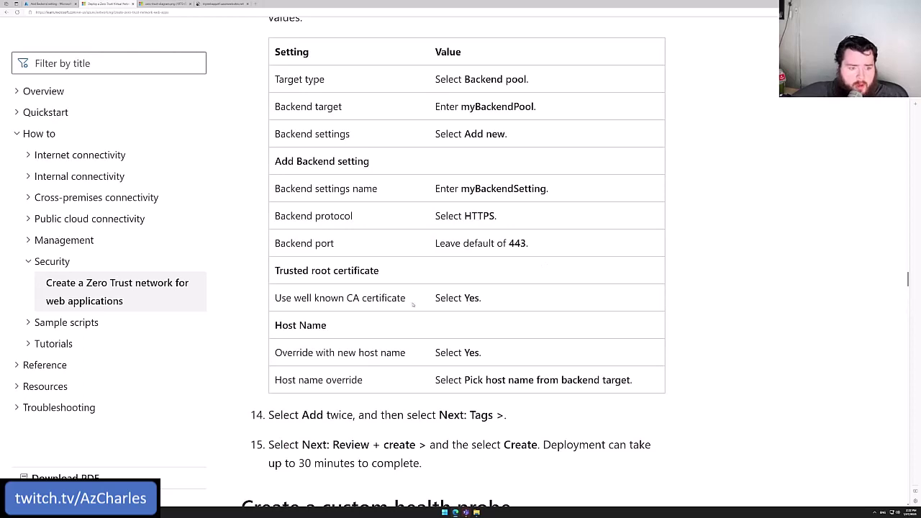
left_click_drag(294, 298, 530, 295)
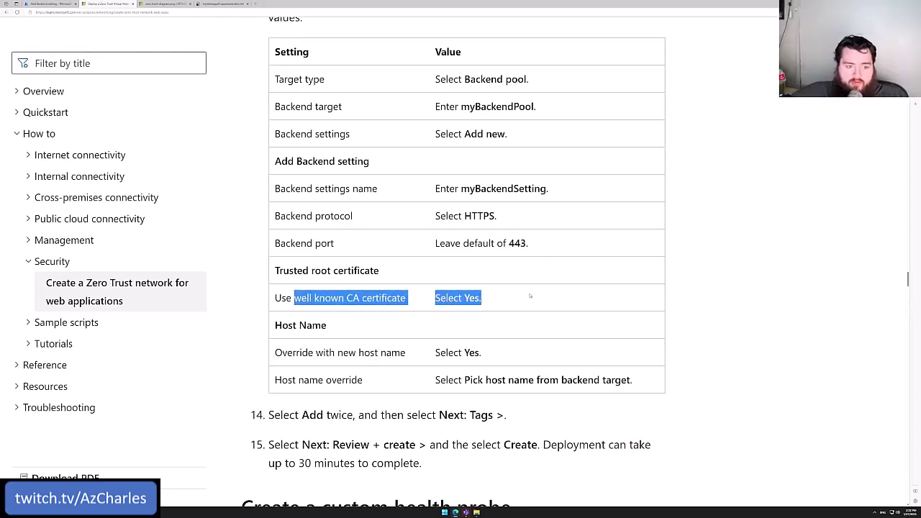
left_click(528, 299)
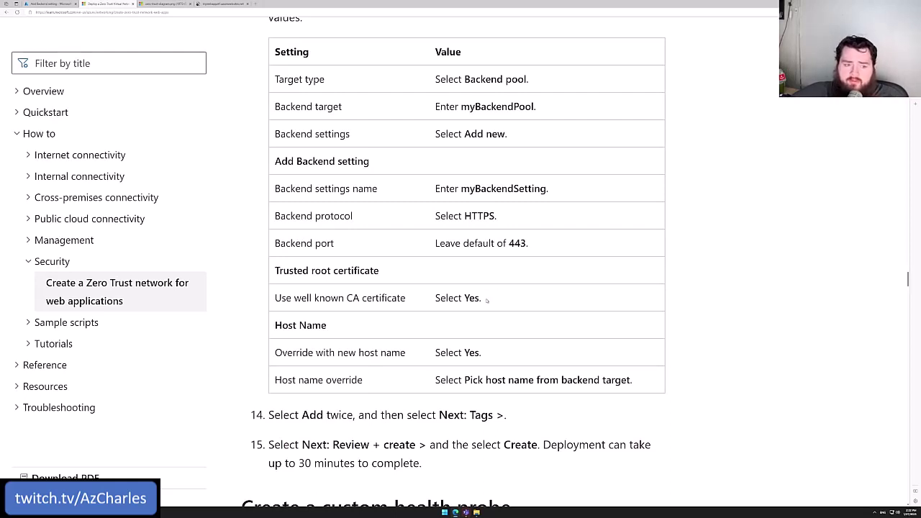
left_click_drag(483, 298, 464, 298)
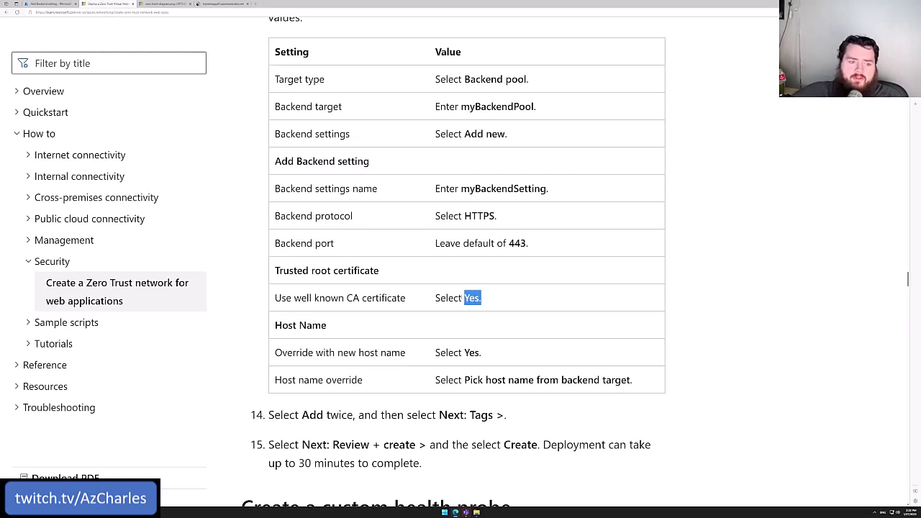
left_click(541, 311)
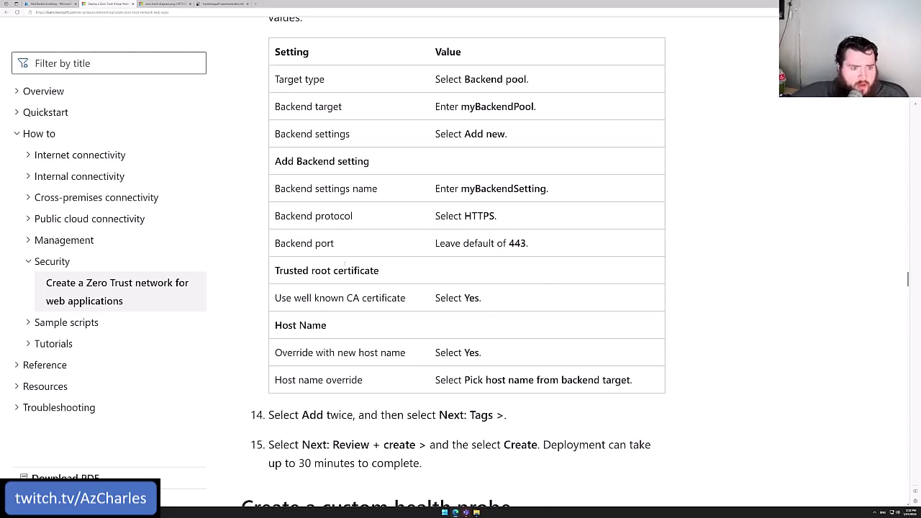
Name the backend setting myBackendSetting, set it to HTTPS on port 443, and choose to use a well known CA certificate.
left_click(50, 4)
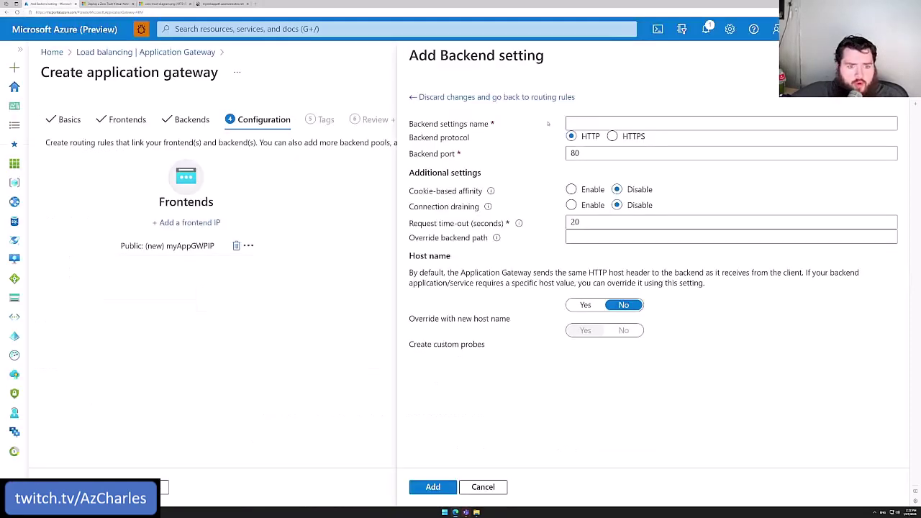
left_click(601, 122)
key("ctrl+v")
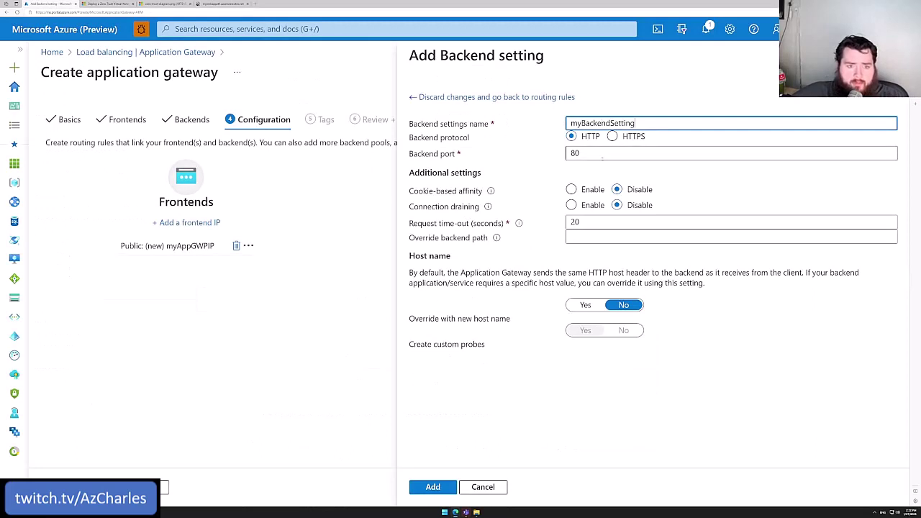
left_click(612, 136)
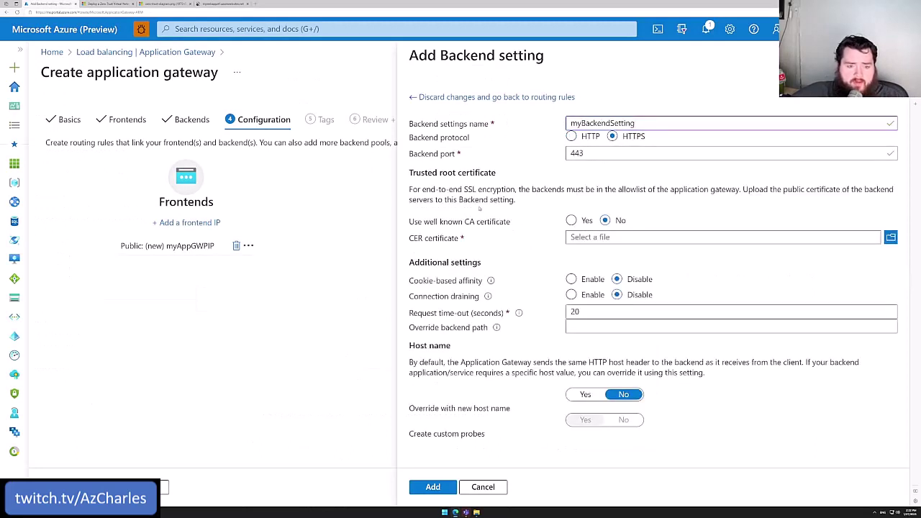
left_click(570, 220)
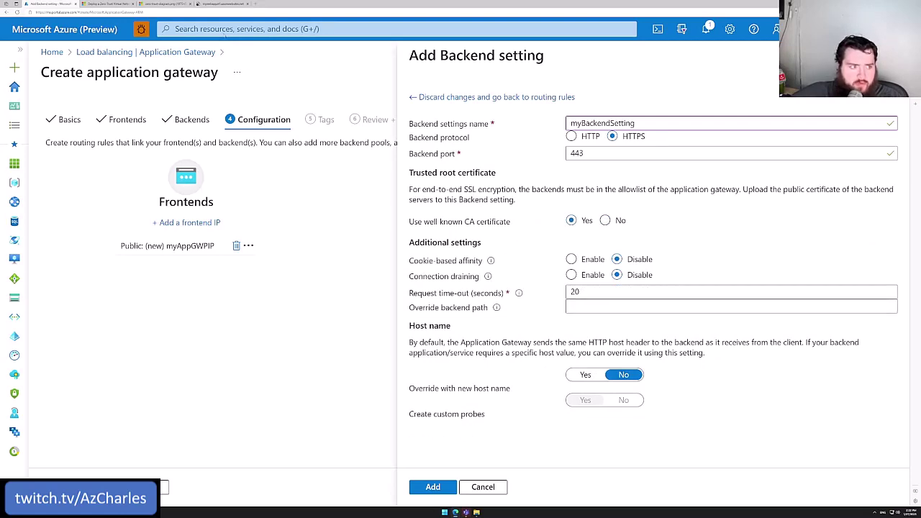
As the guide specifies, override the host name by picking it from the backend target, and add the backend setting.
left_click(105, 4)
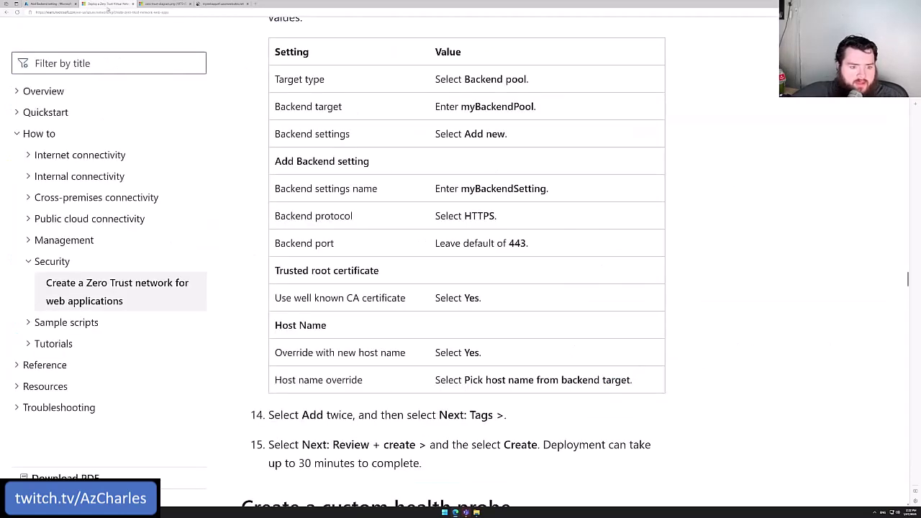
left_click_drag(274, 352, 514, 355)
left_click(518, 346)
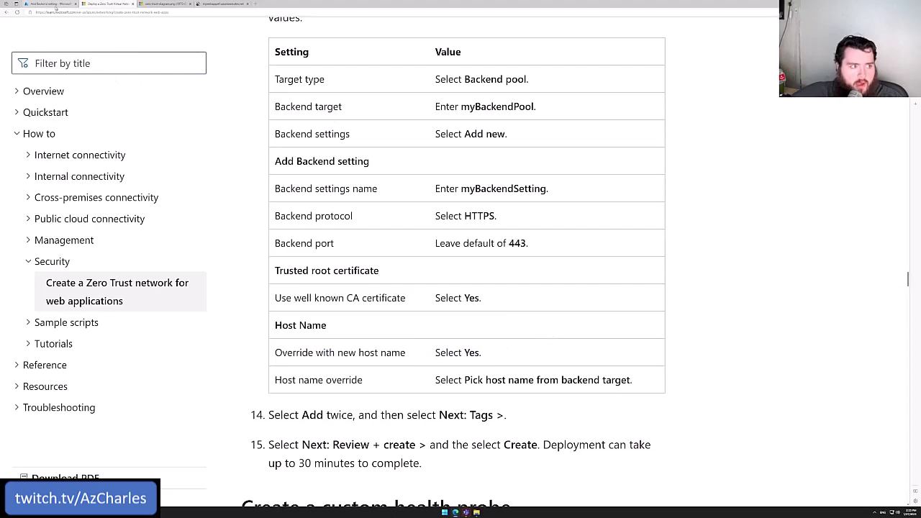
key("ctrl+shift+Tab")
left_click(585, 375)
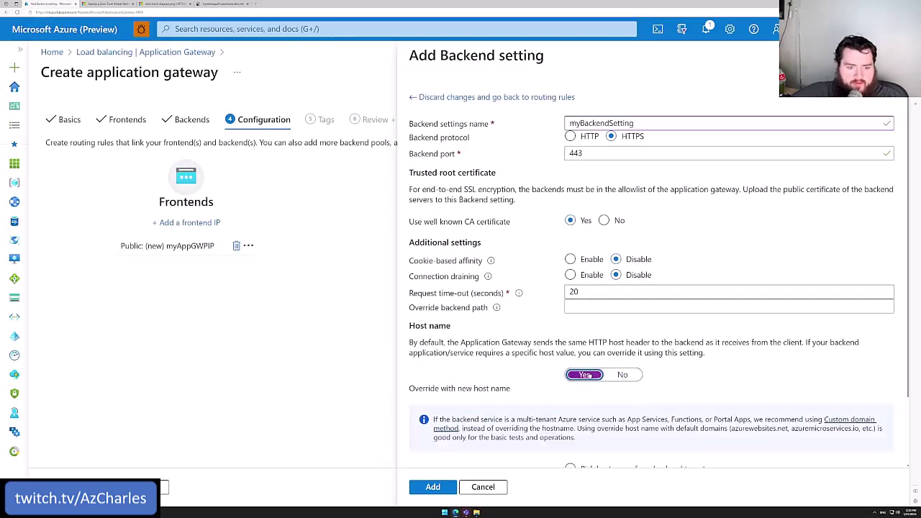
scroll(589, 376, "down", 1)
left_click(570, 387)
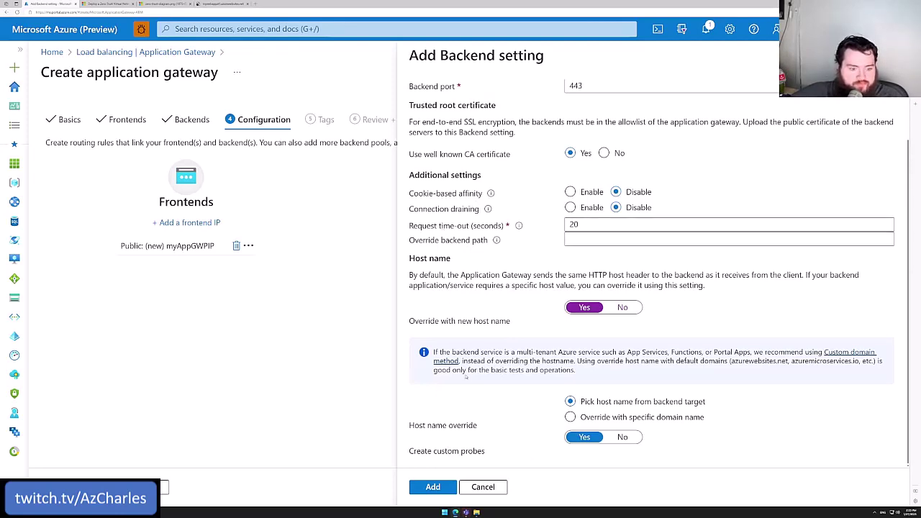
scroll(444, 229, "up", 2)
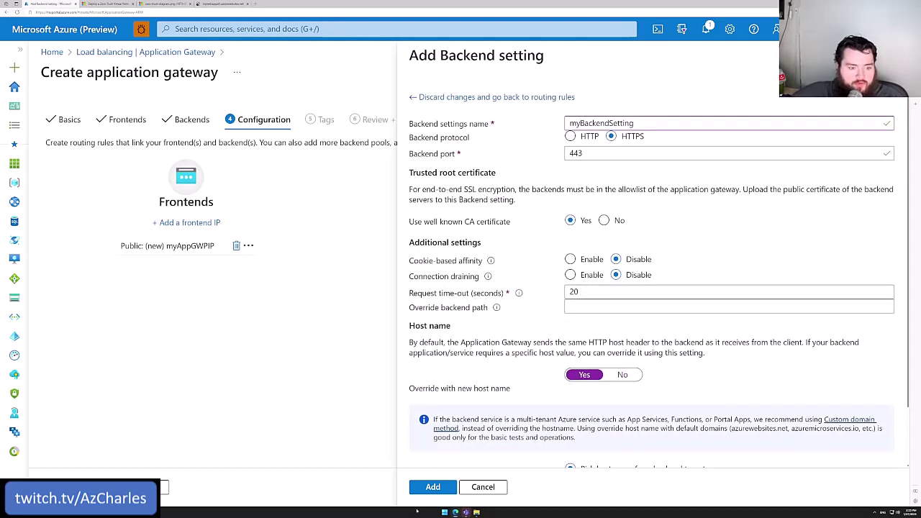
left_click(424, 489)
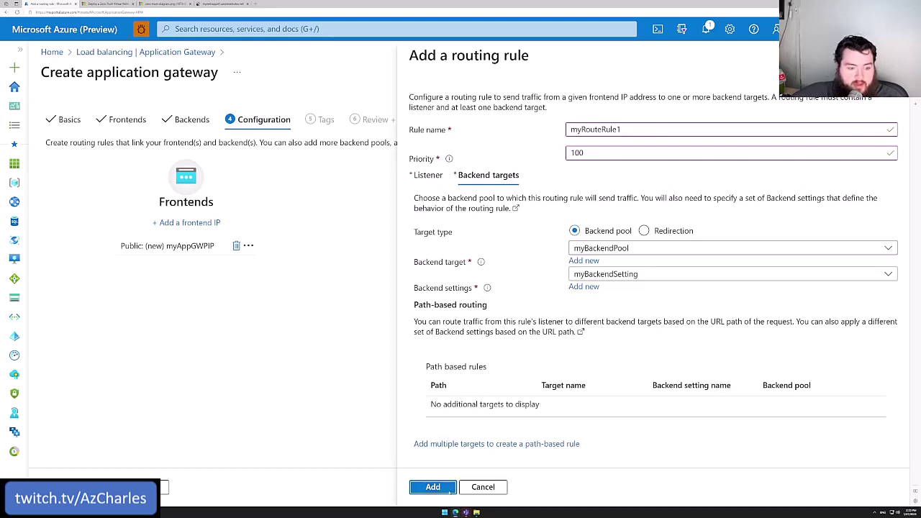
Add routing rule myRouteRule1 to the gateway and, leaving the tags empty, create the application gateway.
left_click(446, 489)
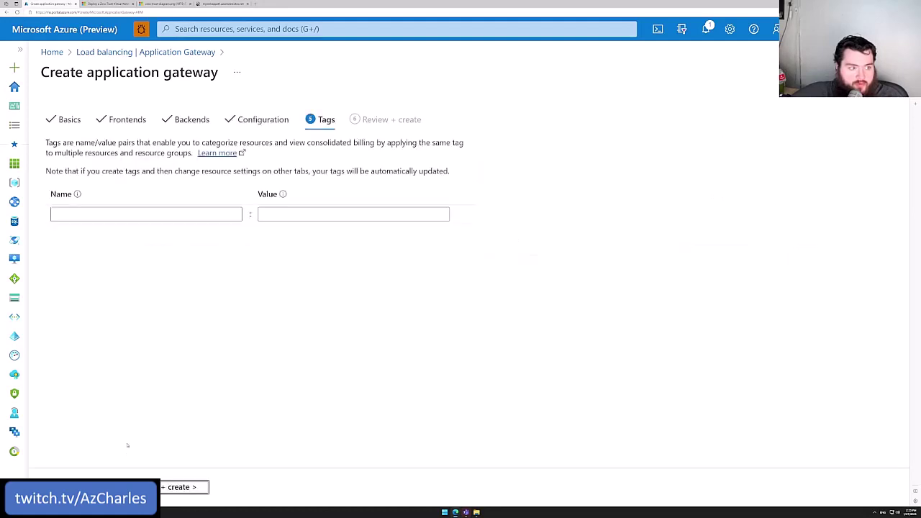
left_click(141, 486)
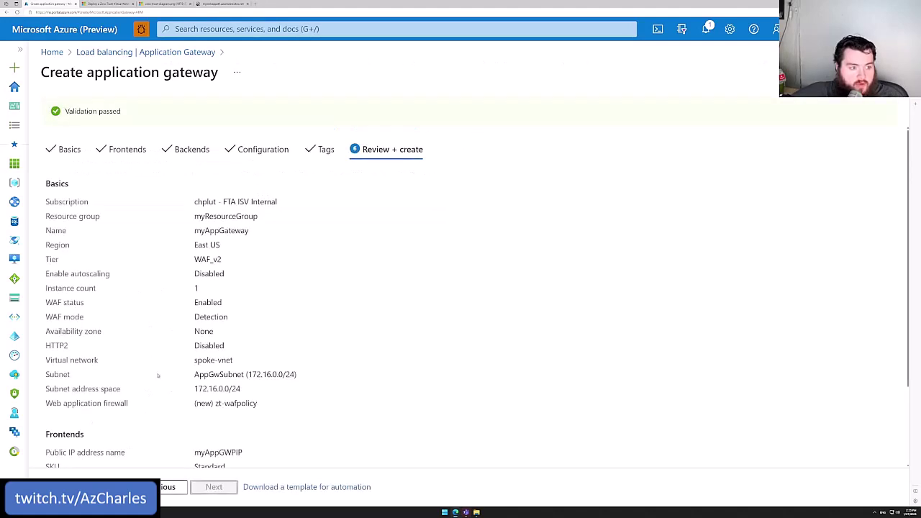
left_click(65, 486)
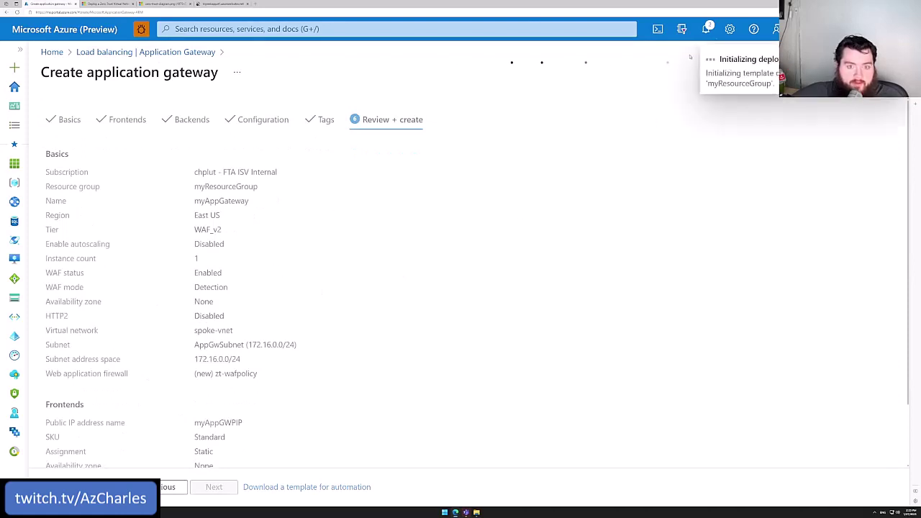
left_click(706, 30)
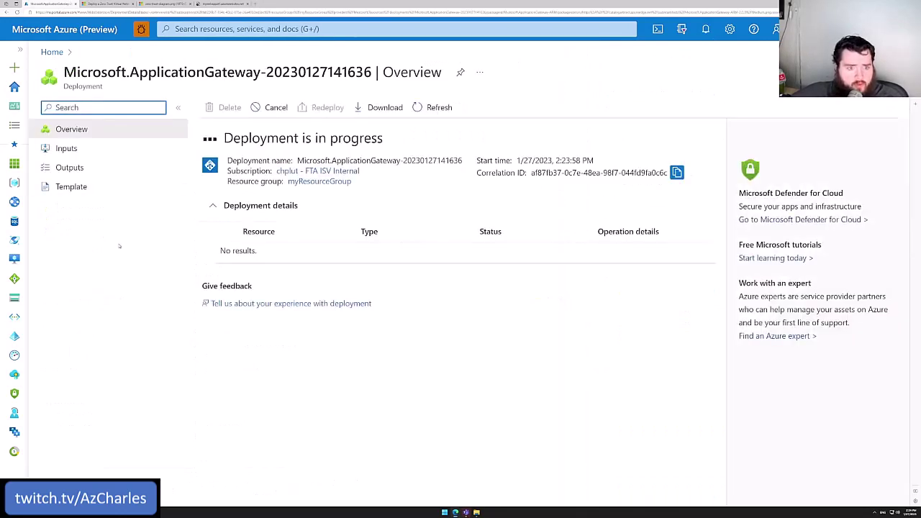
Read the guide's sections on the custom health probe and on the application gateway's DNS record, including the record's name, type and IP address.
left_click(115, 4)
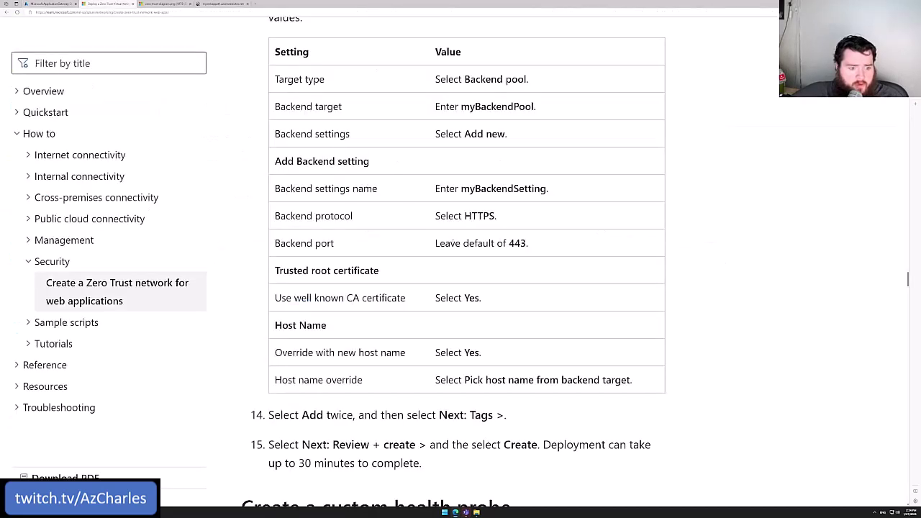
scroll(448, 253, "down", 4)
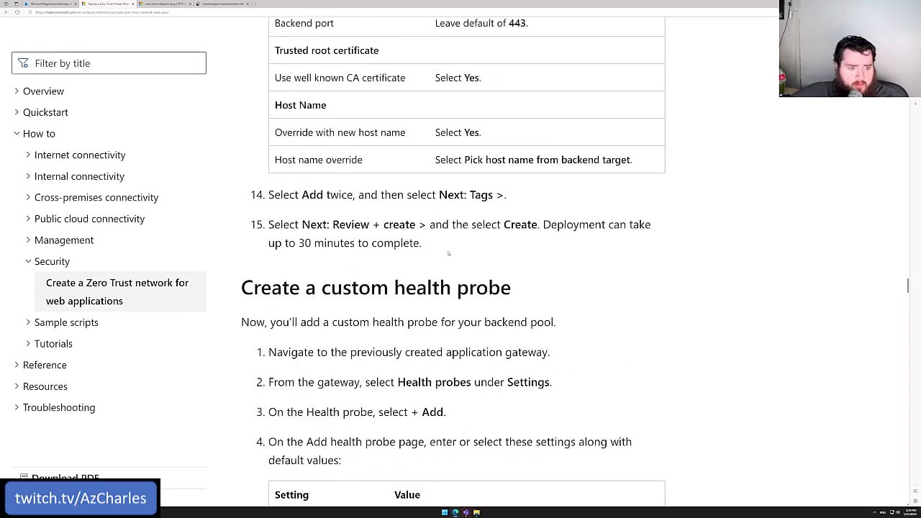
left_click_drag(282, 214, 526, 214)
left_click(528, 215)
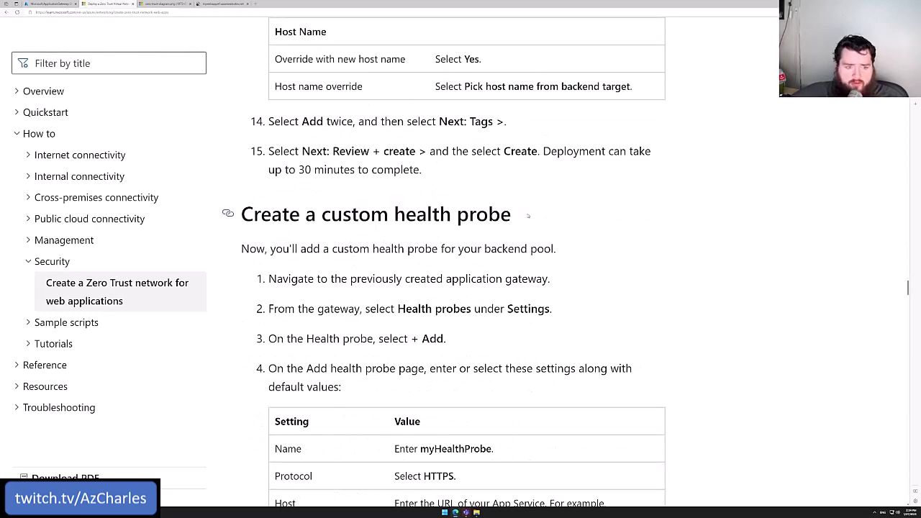
scroll(528, 215, "down", 9)
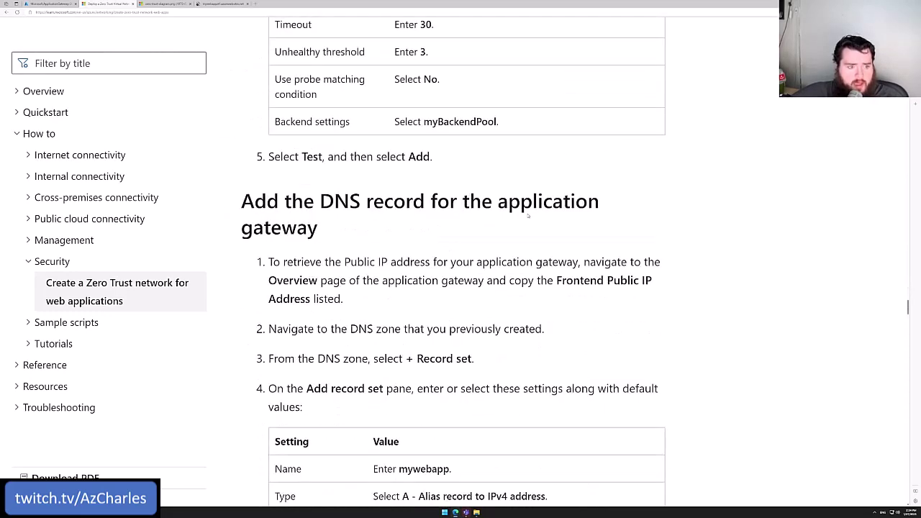
scroll(527, 213, "down", 1)
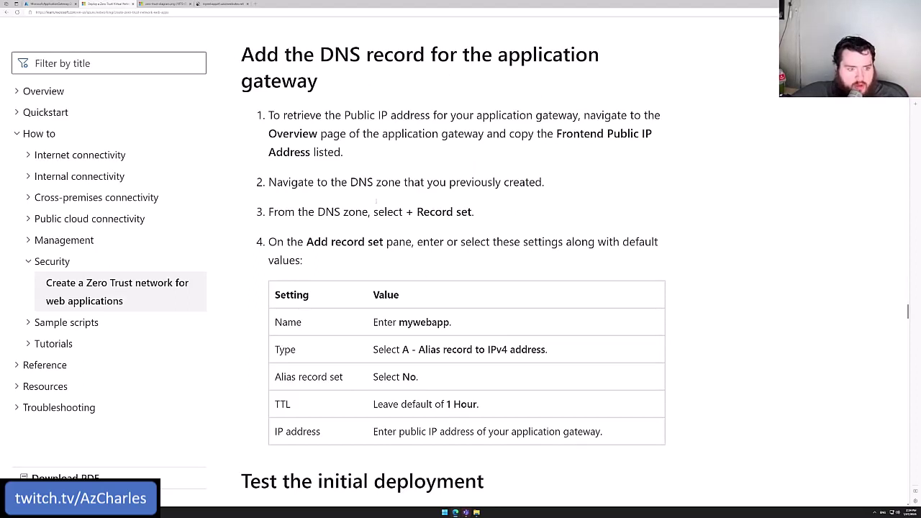
left_click_drag(402, 351, 548, 350)
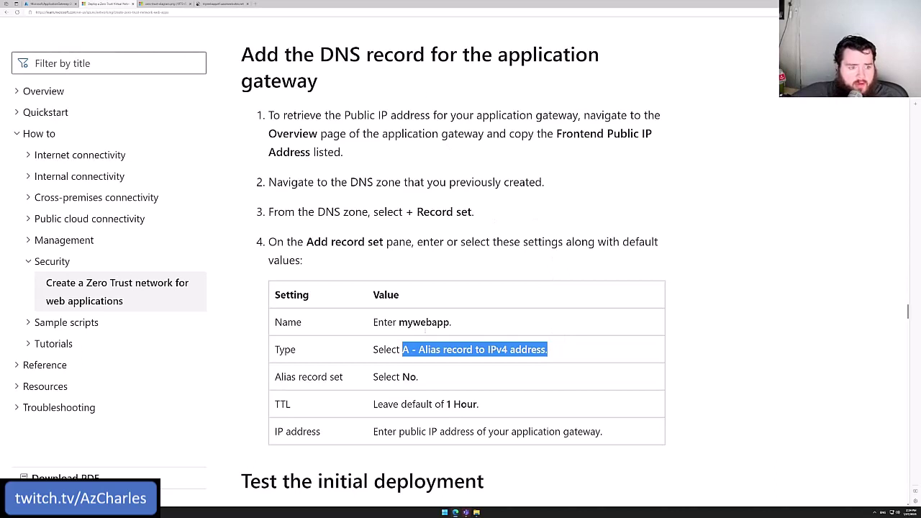
double_click(424, 322)
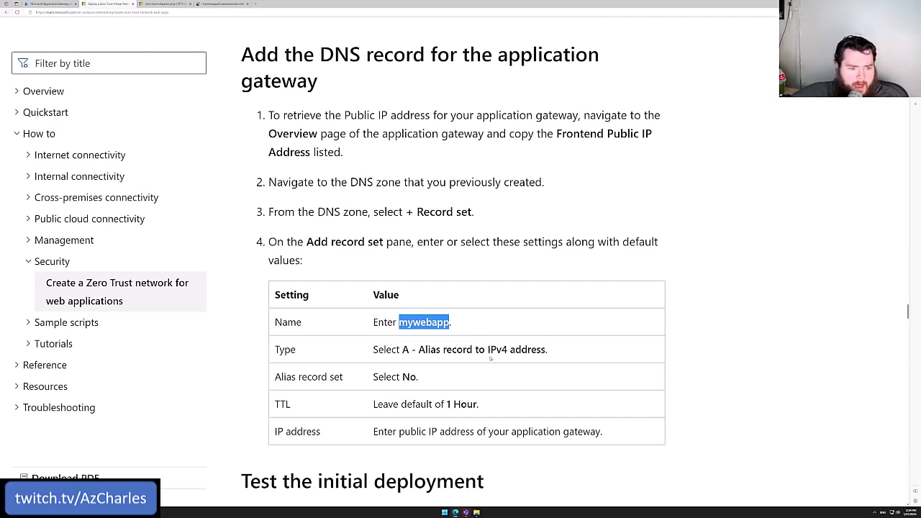
left_click_drag(373, 432, 605, 432)
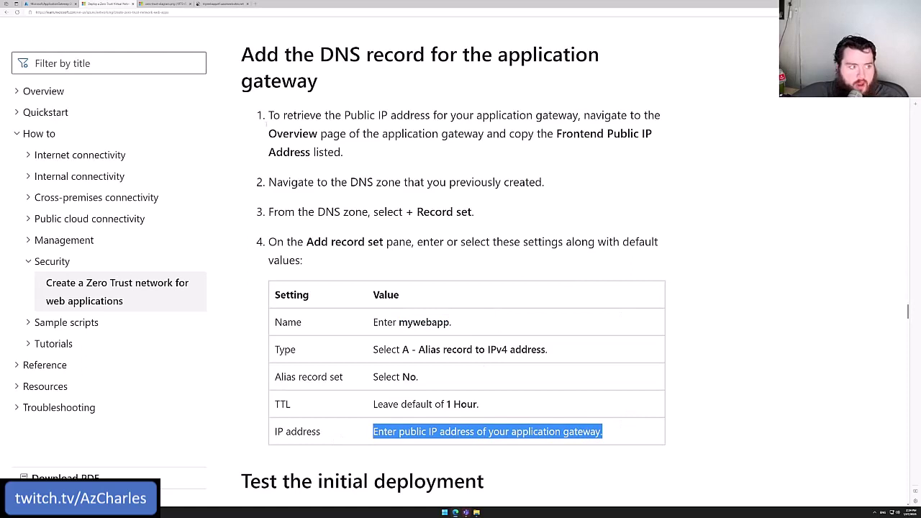
Open the myAppGWPIP public IP resource from the gateway deployment and copy its IP address.
left_click(54, 7)
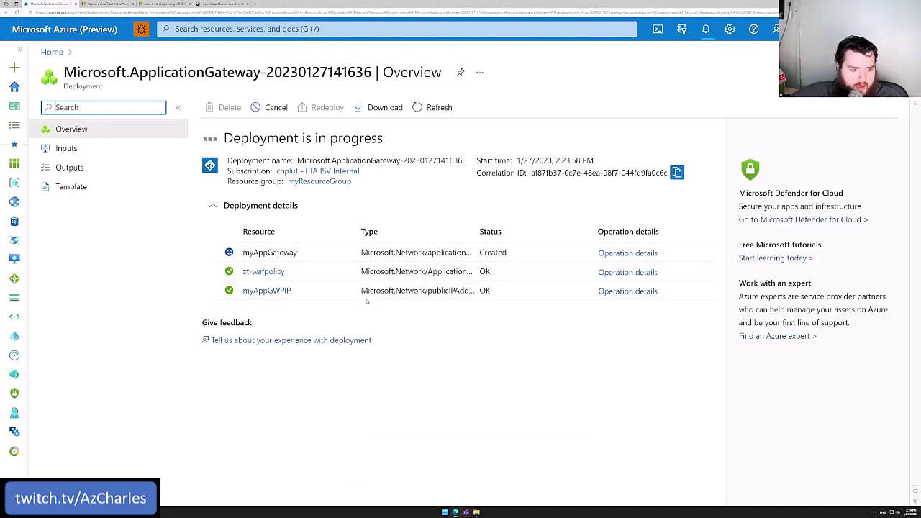
left_click_drag(239, 290, 460, 291)
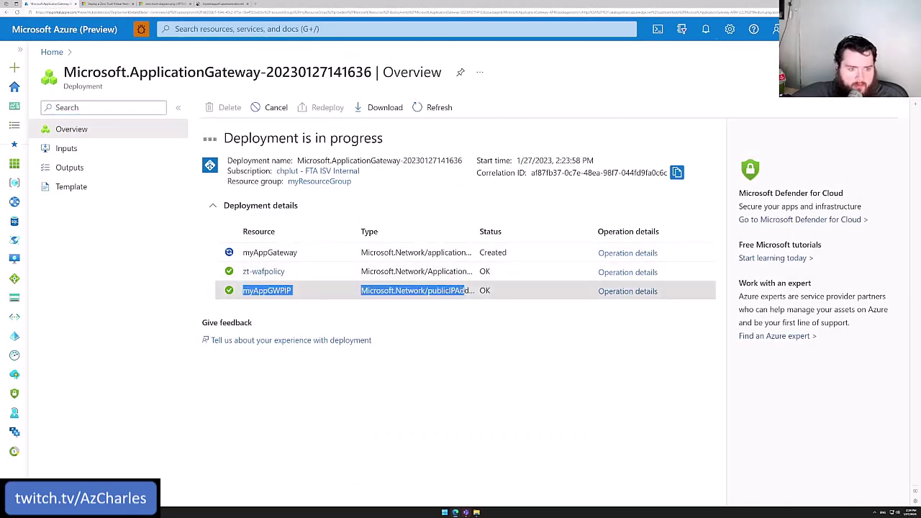
left_click(305, 290)
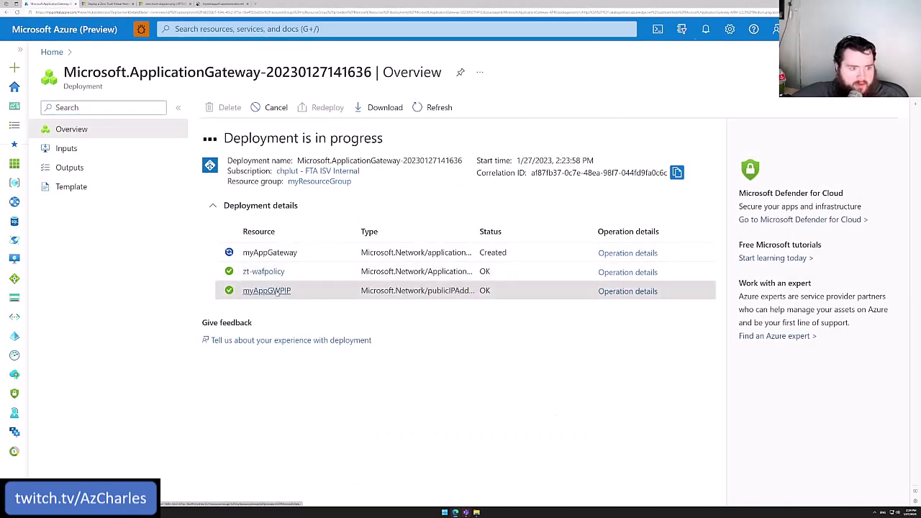
left_click(276, 291)
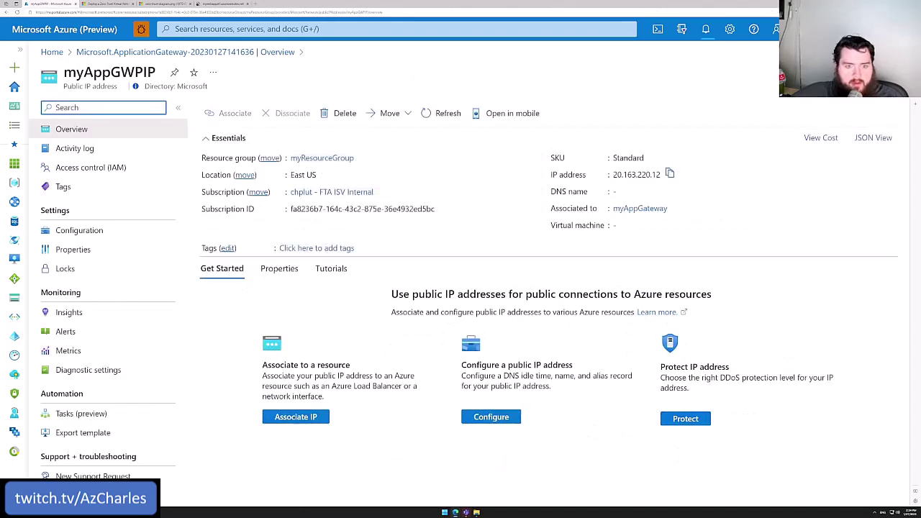
left_click_drag(612, 175, 660, 175)
key("ctrl+c")
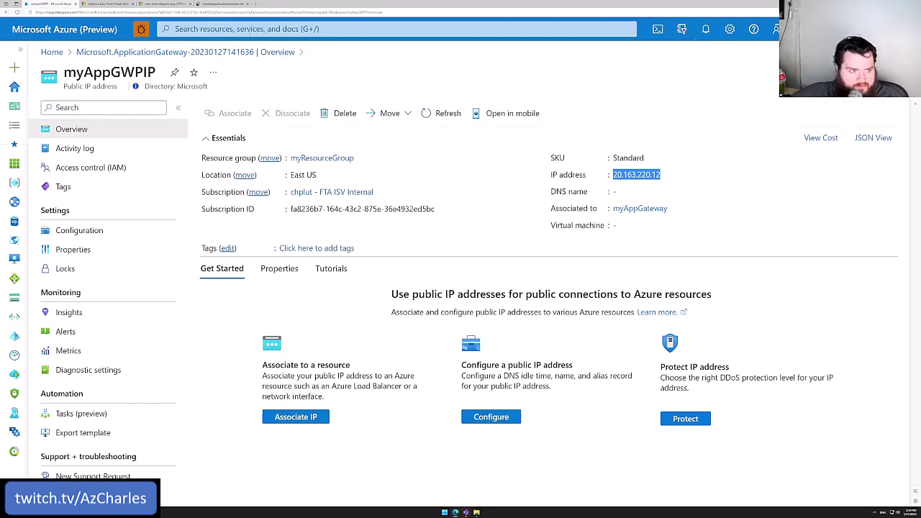
Search the portal for DNS zones and open the hugelab.net zone.
left_click(251, 29)
type("dns z")
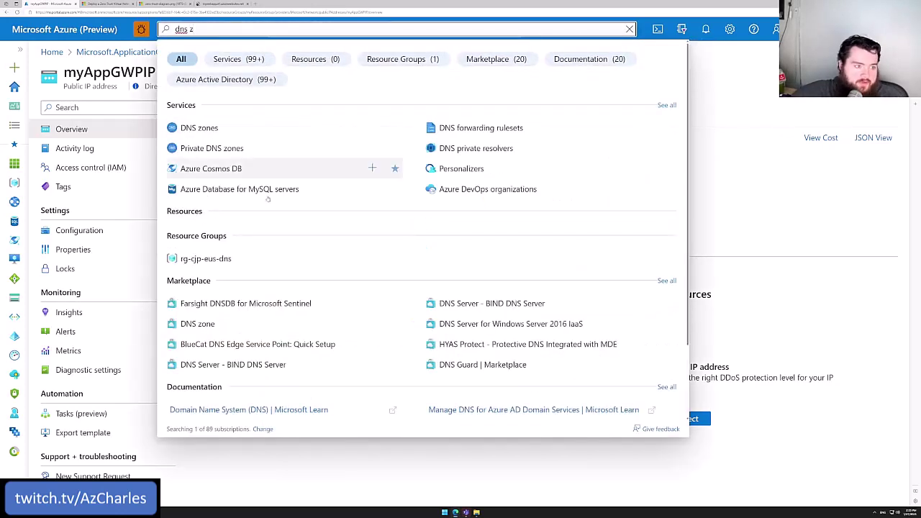
left_click(207, 128)
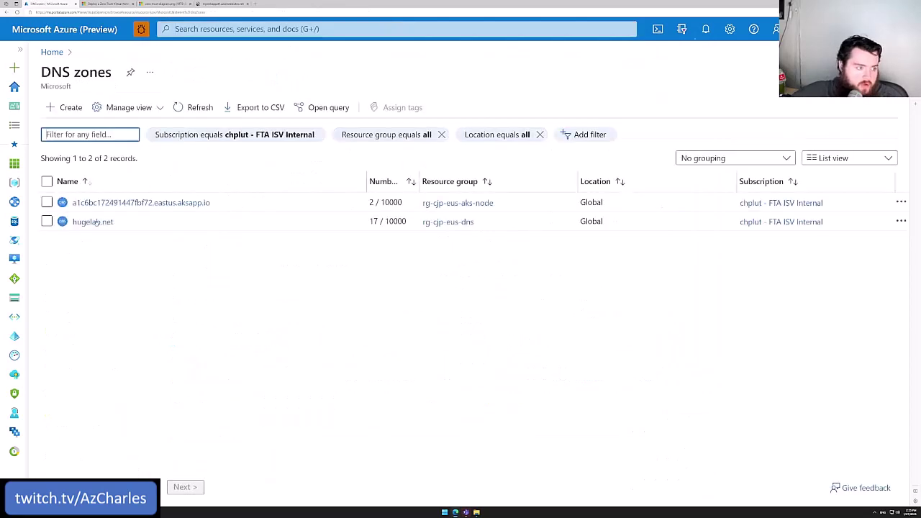
left_click(91, 222)
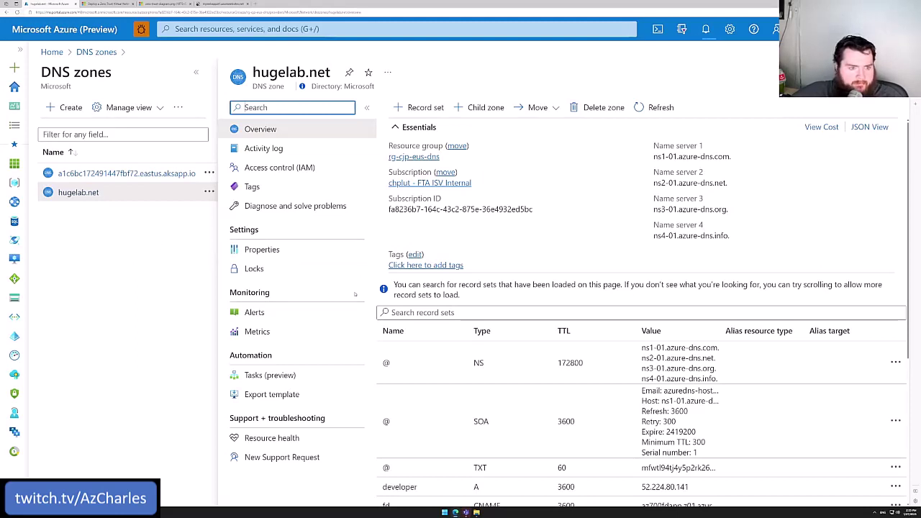
Add an A record set named ztwebapp with a TTL of 1 minute, pointing to the copied IP address 20.163.220.12.
left_click(425, 110)
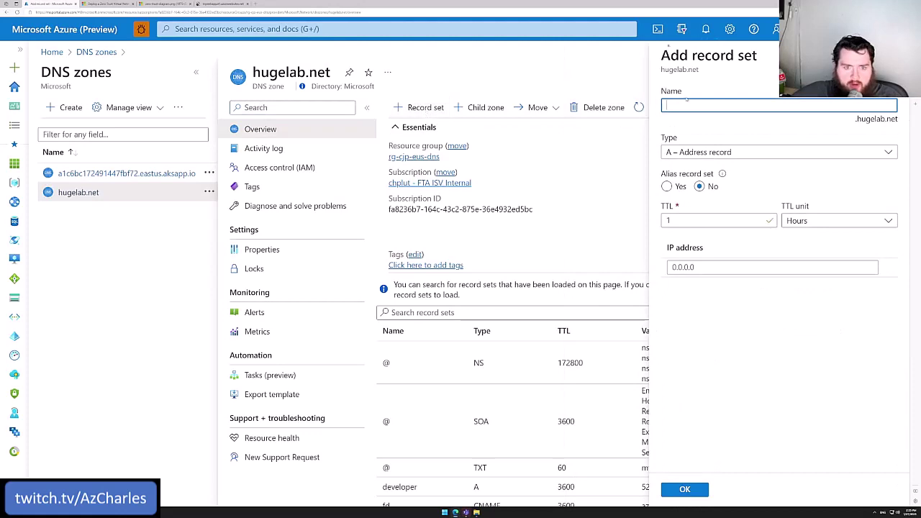
type("ztwebapp")
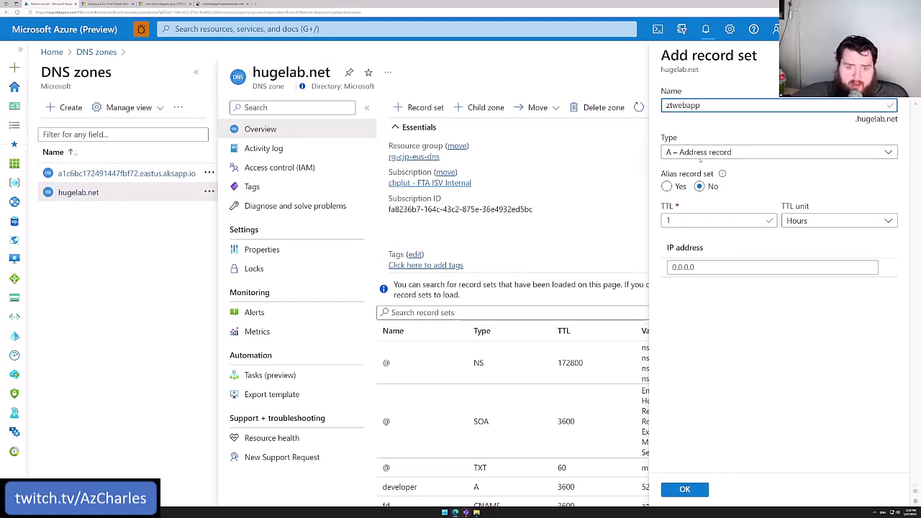
left_click(800, 224)
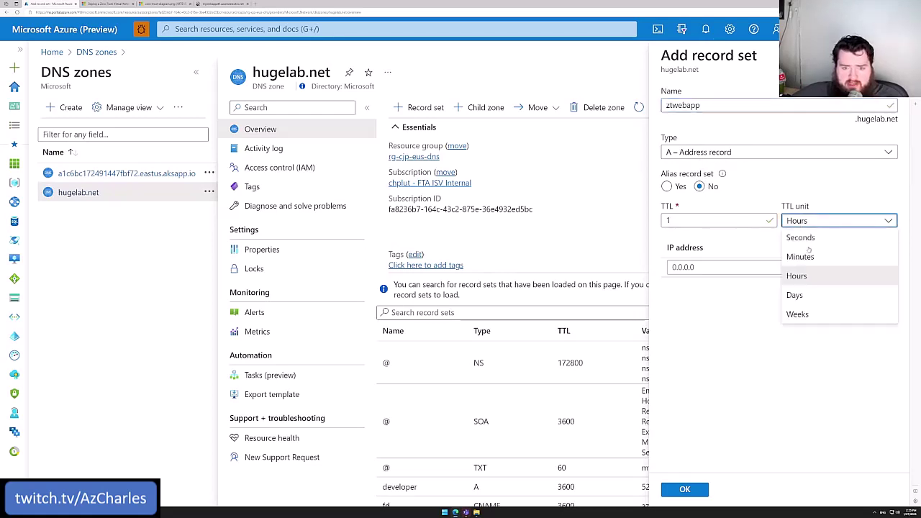
left_click(800, 257)
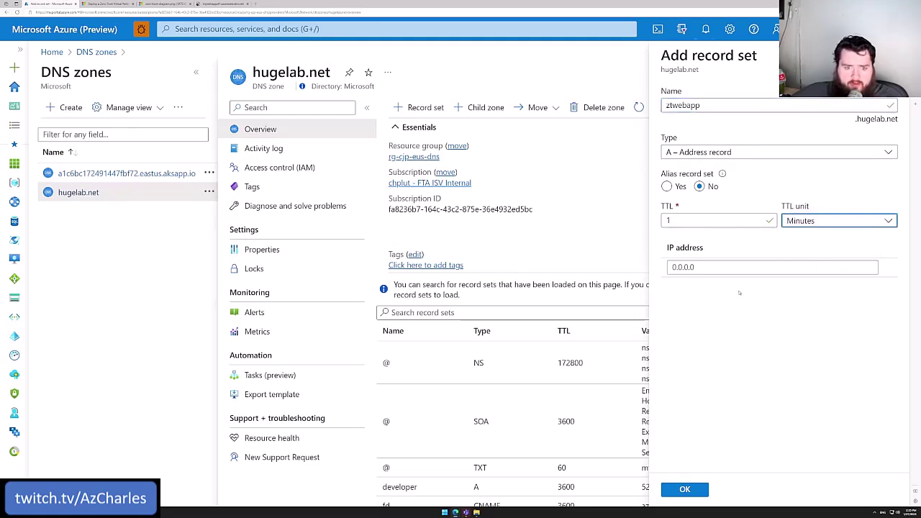
left_click(710, 268)
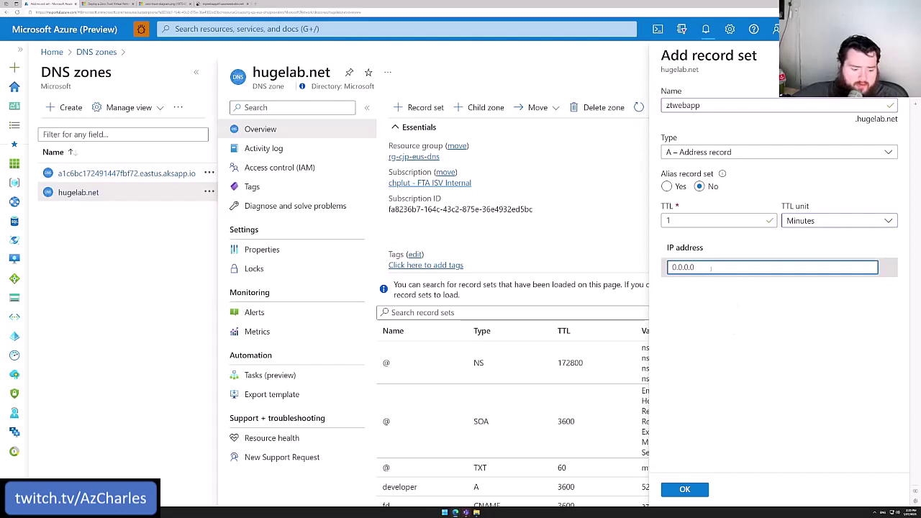
key("ctrl+v")
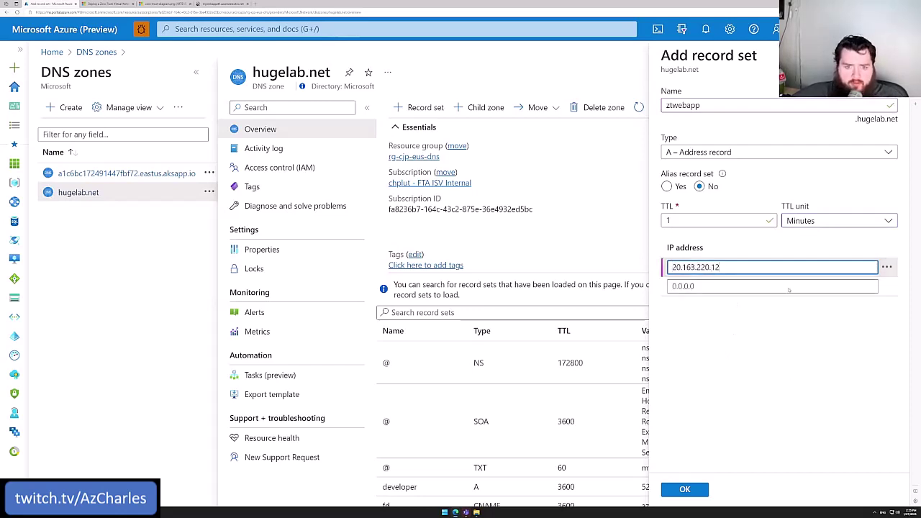
left_click(685, 490)
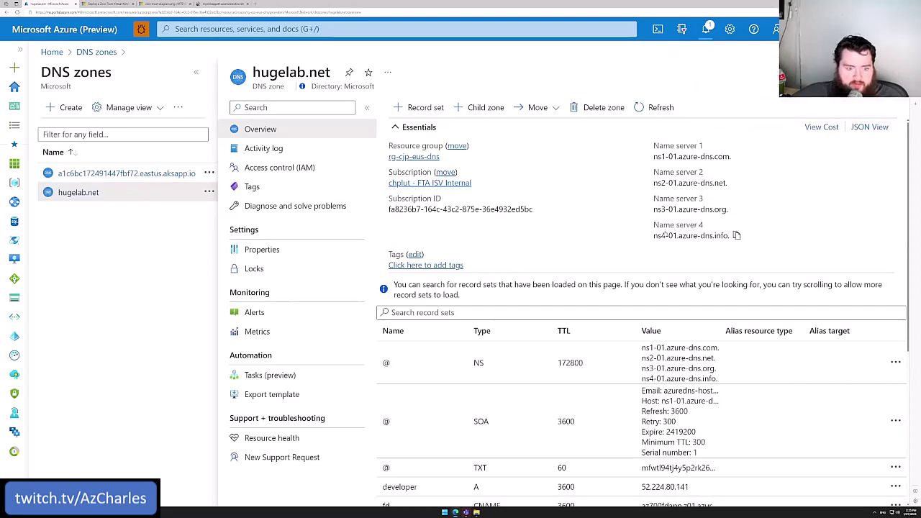
Check the name and IP address of the ztwebapp record in the zone's record sets.
scroll(669, 230, "down", 3)
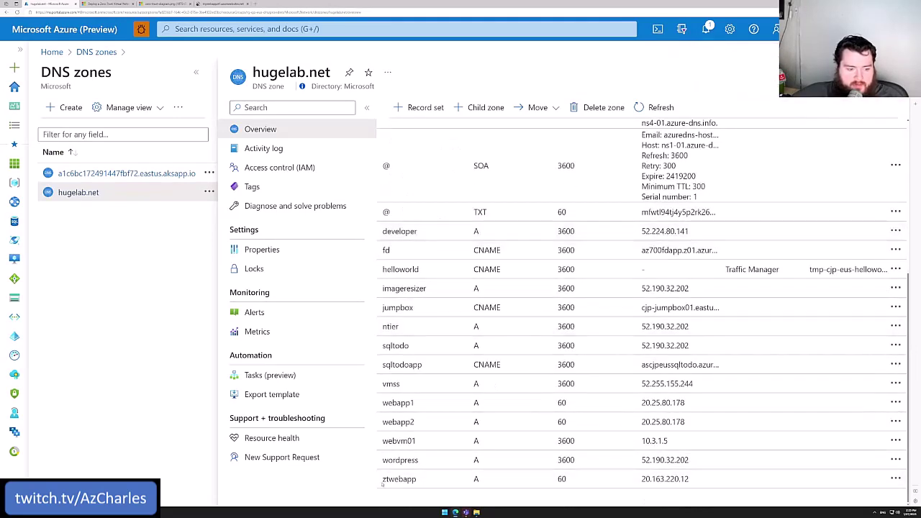
left_click_drag(382, 482, 422, 482)
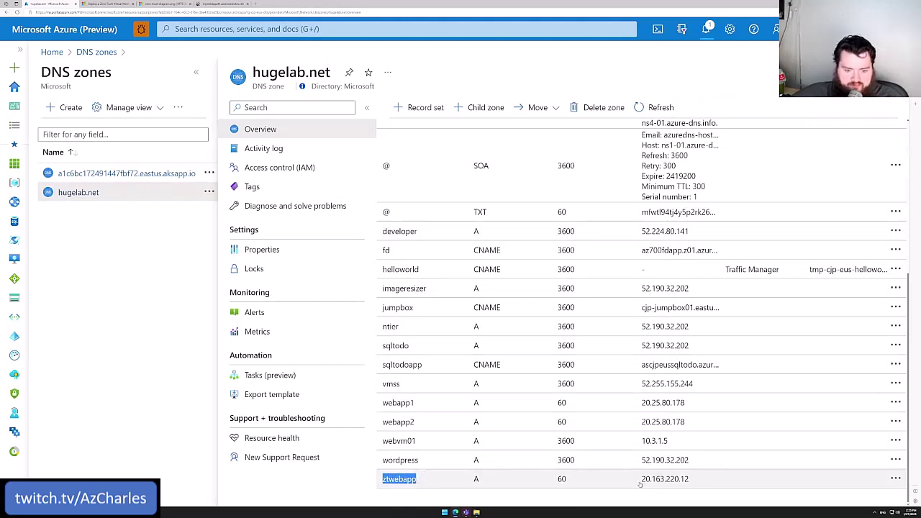
left_click_drag(643, 482, 707, 477)
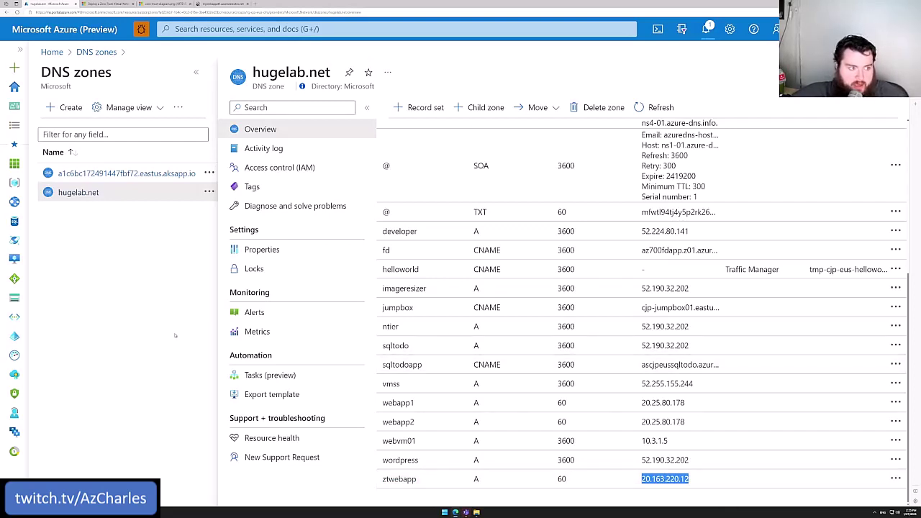
Check the notifications for the gateway deployment's status and open the myAppGateway application gateway.
left_click(706, 29)
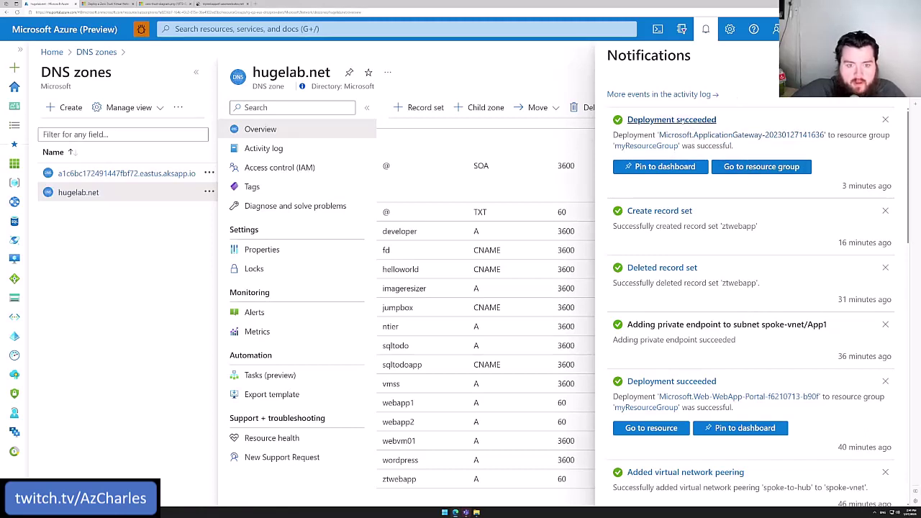
left_click(328, 29)
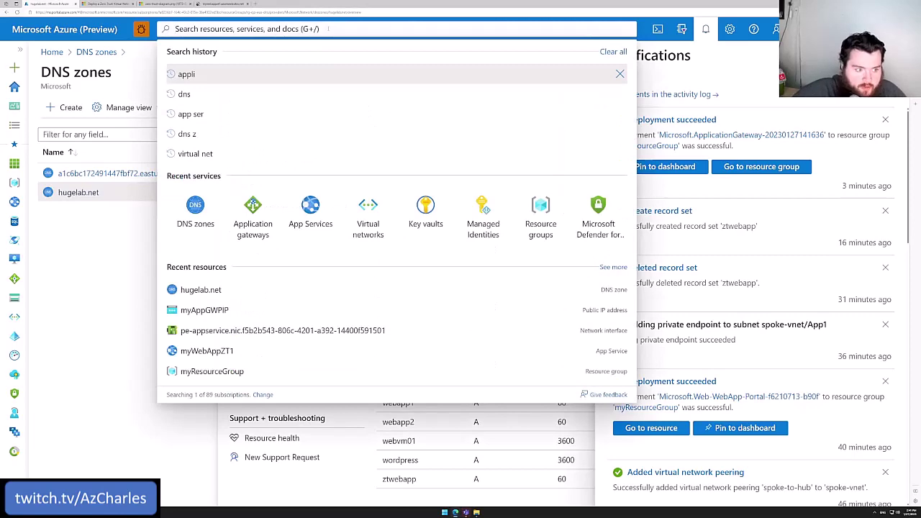
left_click(250, 241)
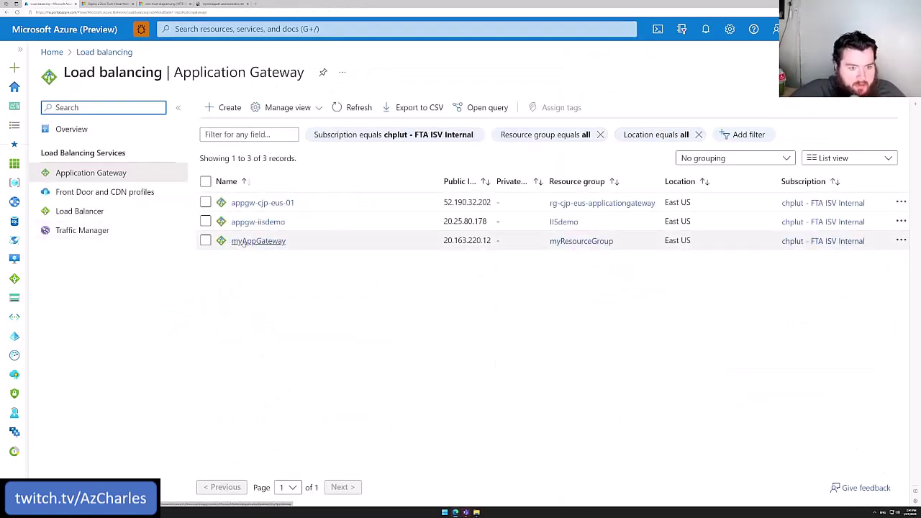
left_click(257, 241)
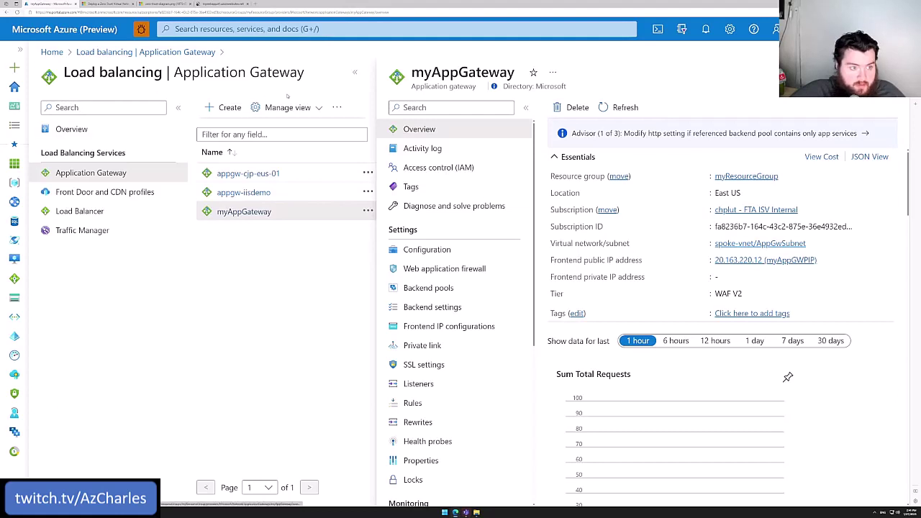
Collapse the load balancing service menu and examine myAppGateway's frontend public IP address.
left_click(179, 108)
mouse_move(692, 211)
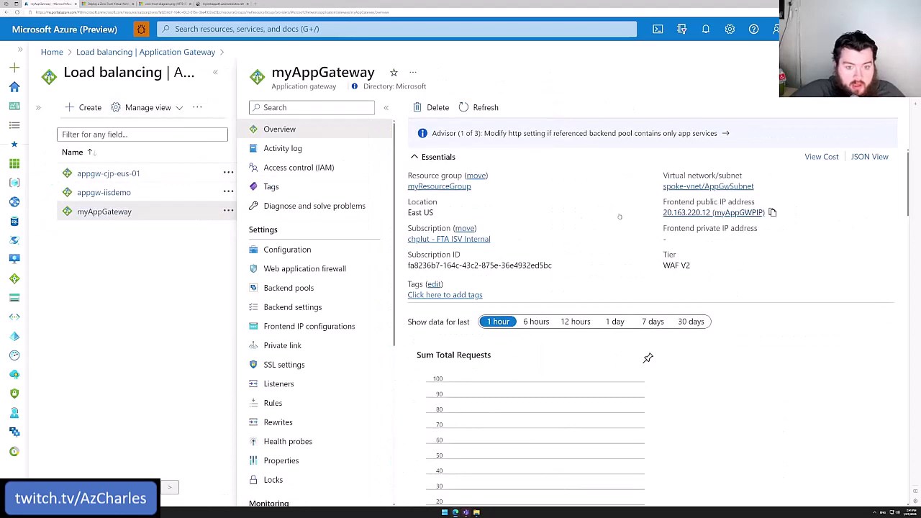
left_click_drag(663, 203, 731, 205)
left_click(654, 220)
left_click_drag(662, 213, 710, 213)
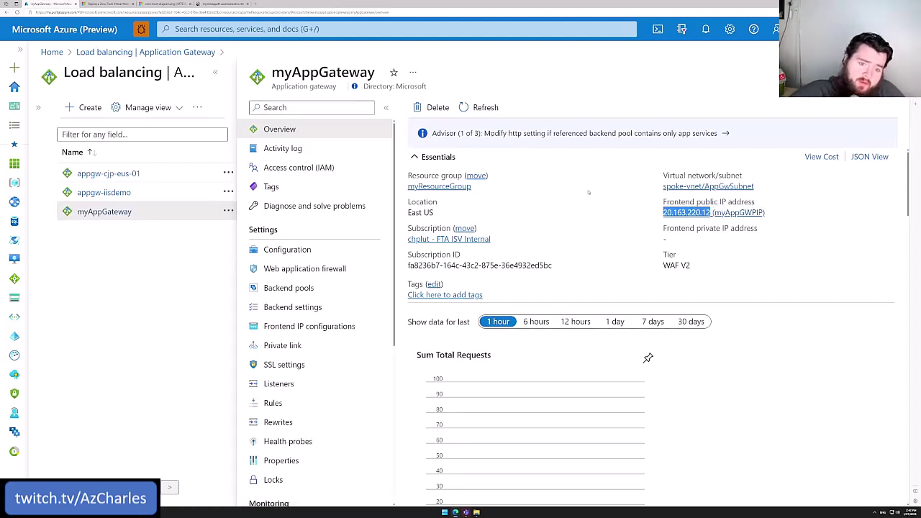
left_click(589, 207)
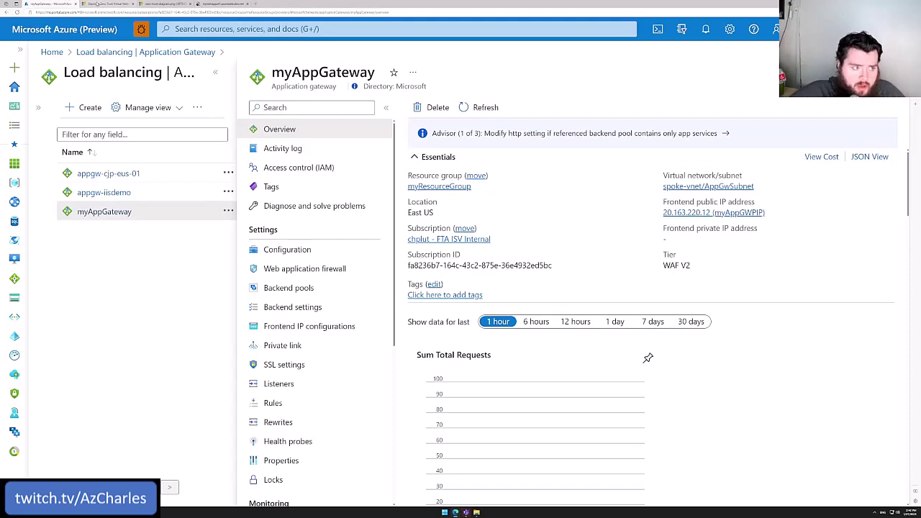
Read the guide's section on testing the initial deployment through the application gateway.
left_click(108, 5)
scroll(458, 265, "down", 2)
scroll(458, 265, "down", 2)
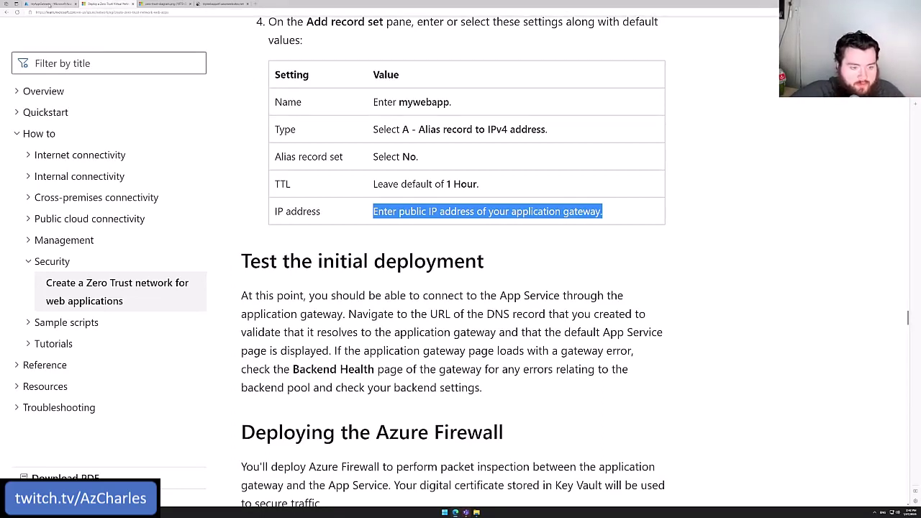
mouse_move(49, 5)
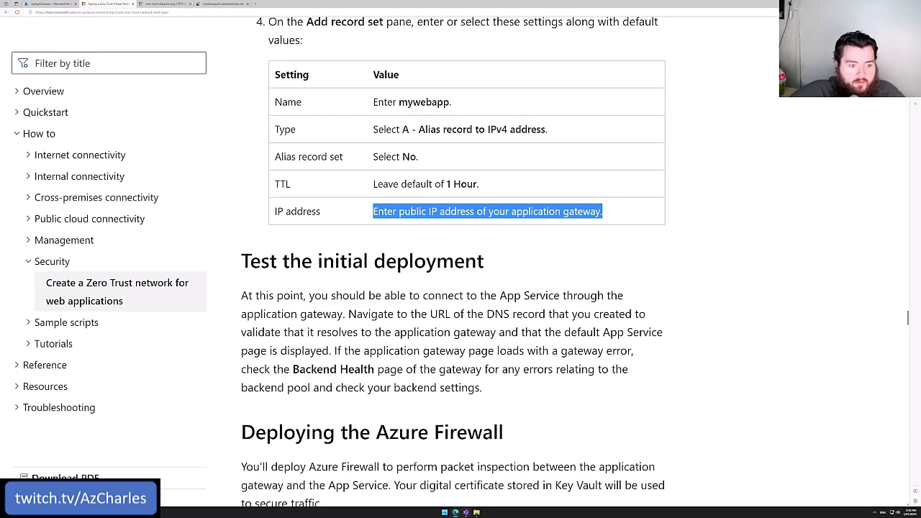
Check the status of myAppGateway's backend server on the gateway's Backend health page.
mouse_move(292, 369)
left_mouse_down()
mouse_move(376, 370)
mouse_move(389, 359)
left_mouse_up()
left_click(452, 243)
key("ctrl+shift+Tab")
scroll(338, 330, "down", 4)
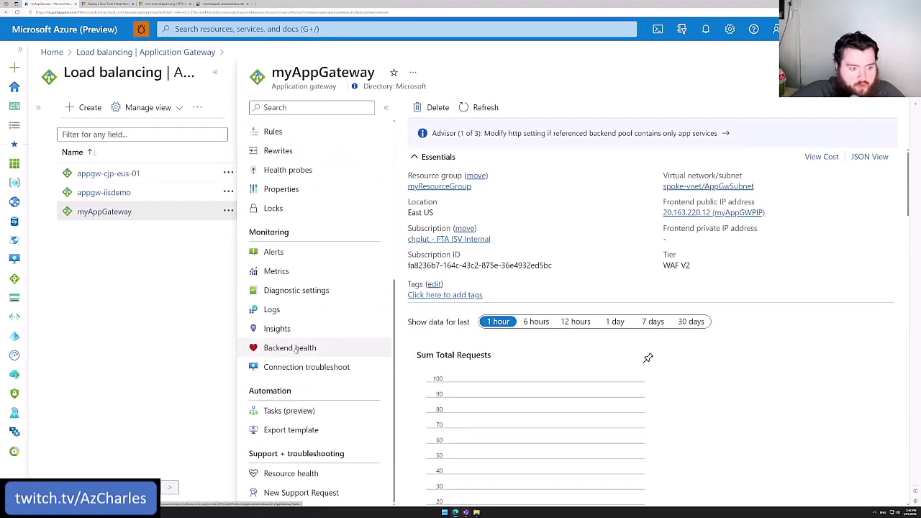
left_click(295, 349)
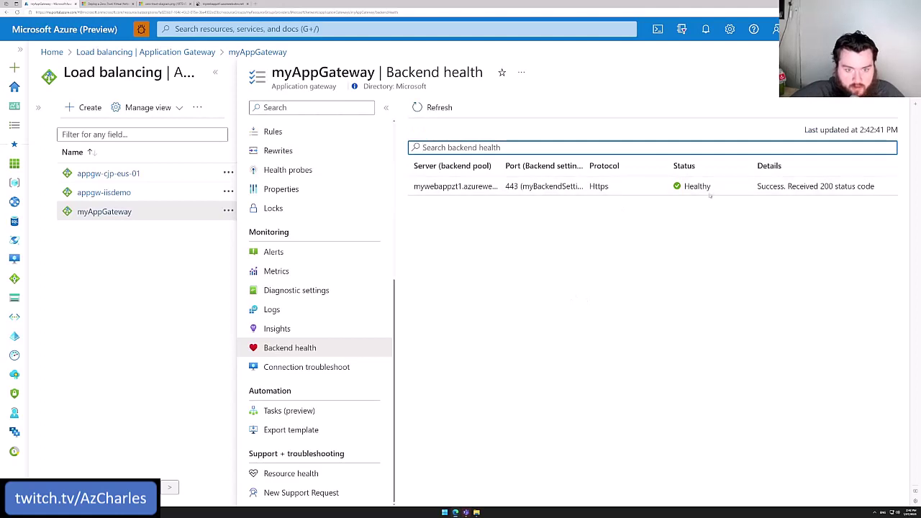
left_click_drag(711, 189, 684, 187)
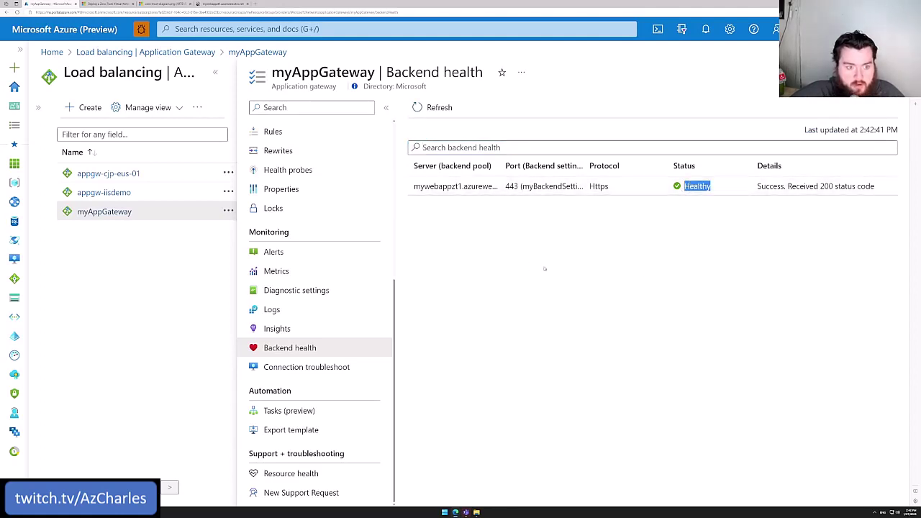
Reload the web app's direct azurewebsites.net address, and load the site through the ztwebapp DNS record's HTTPS URL.
left_click(223, 4)
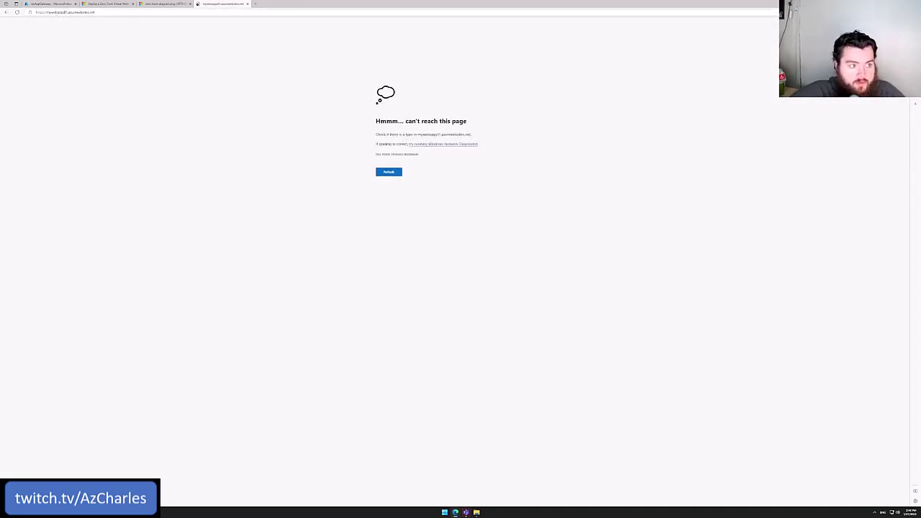
left_click(18, 12)
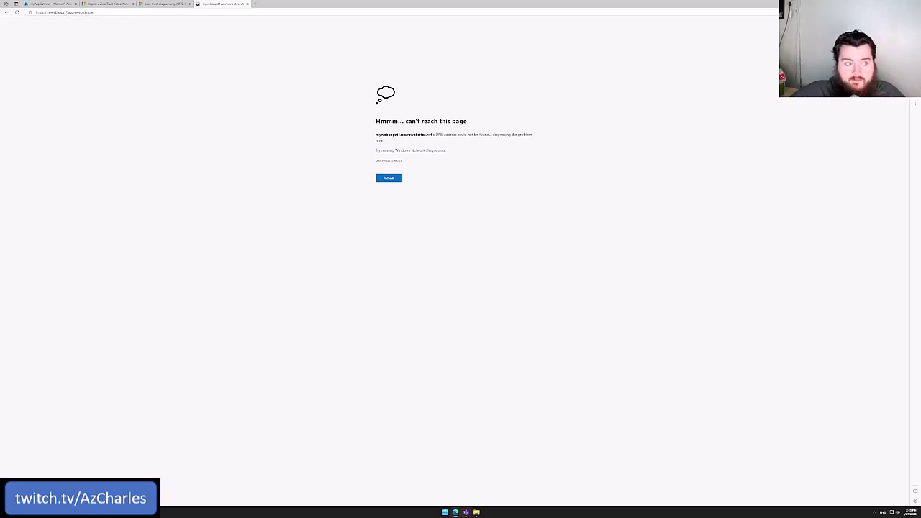
left_click(65, 13)
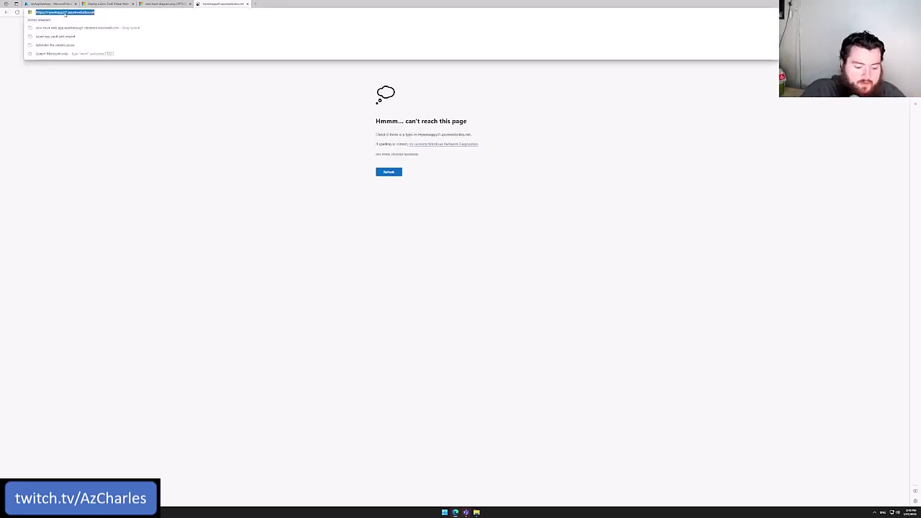
type("https://st")
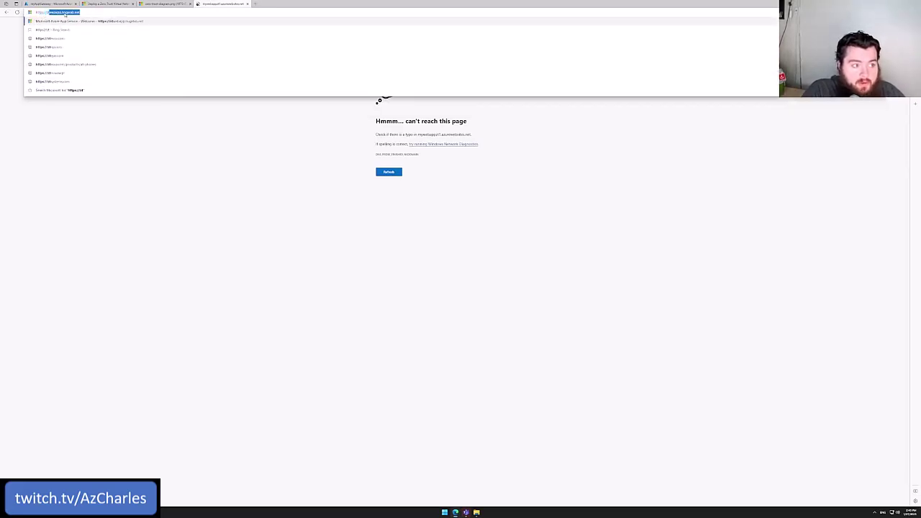
key("Return")
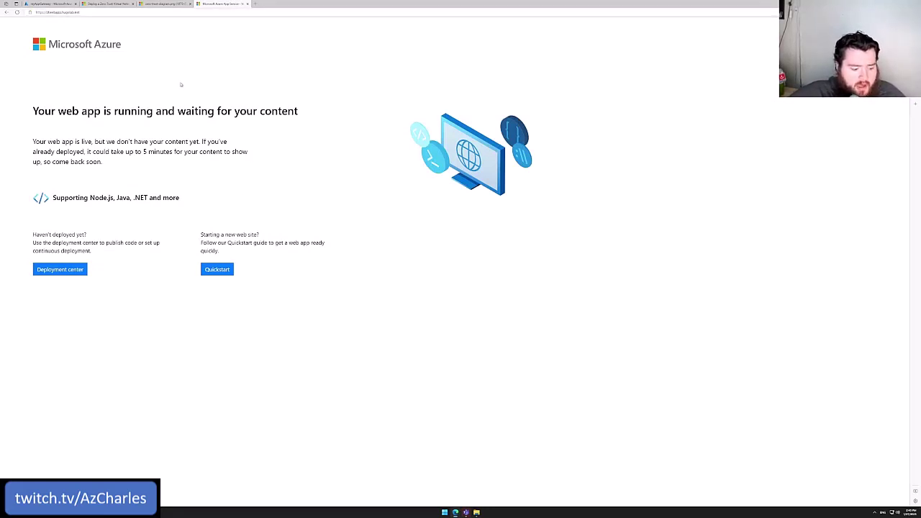
View the Zero Trust network diagram and review myAppGateway's configuration, overview and SSL settings.
left_click(165, 4)
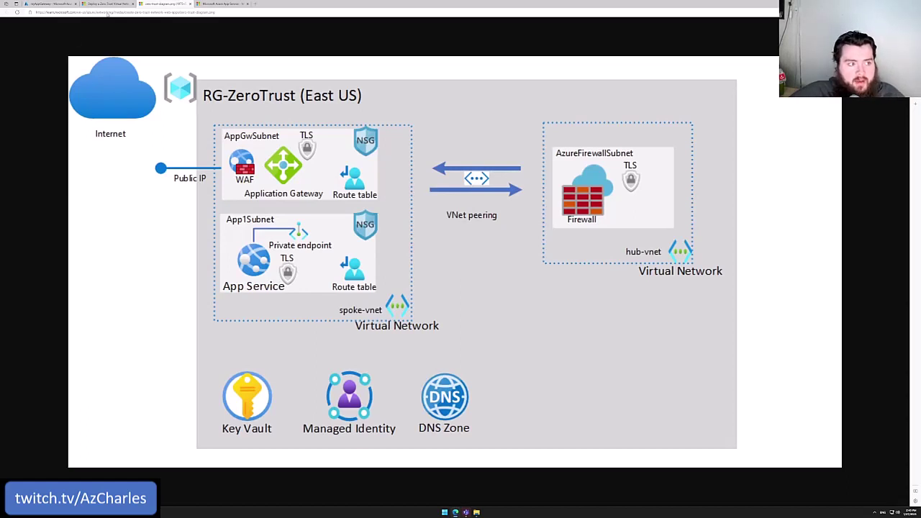
left_click(43, 4)
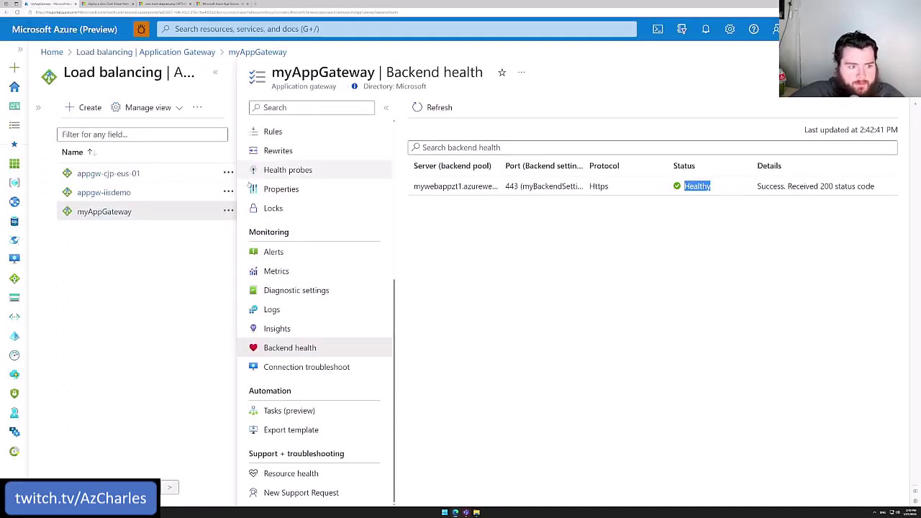
scroll(287, 201, "up", 4)
scroll(291, 193, "down", 1)
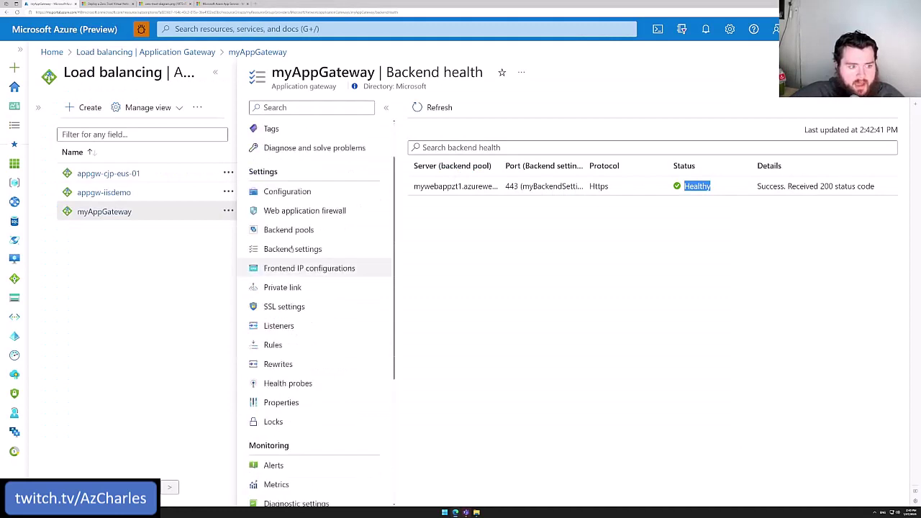
left_click(292, 193)
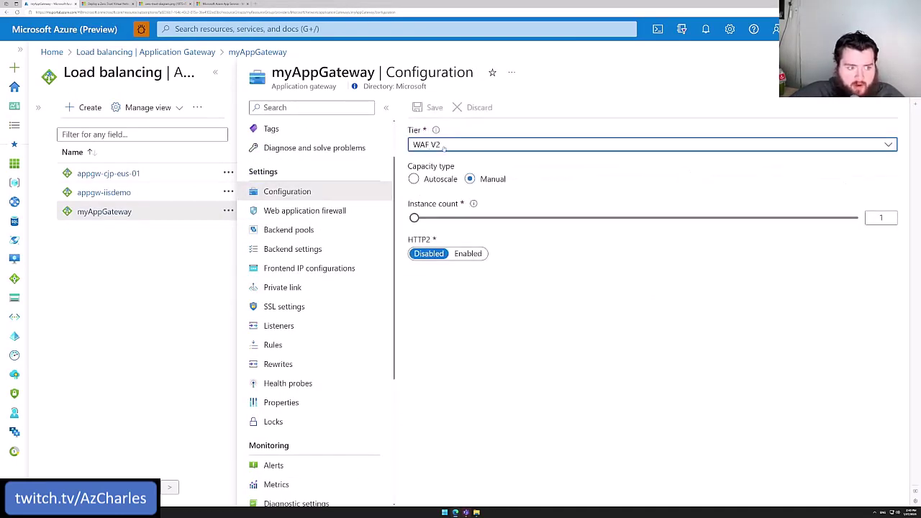
scroll(324, 249, "up", 1)
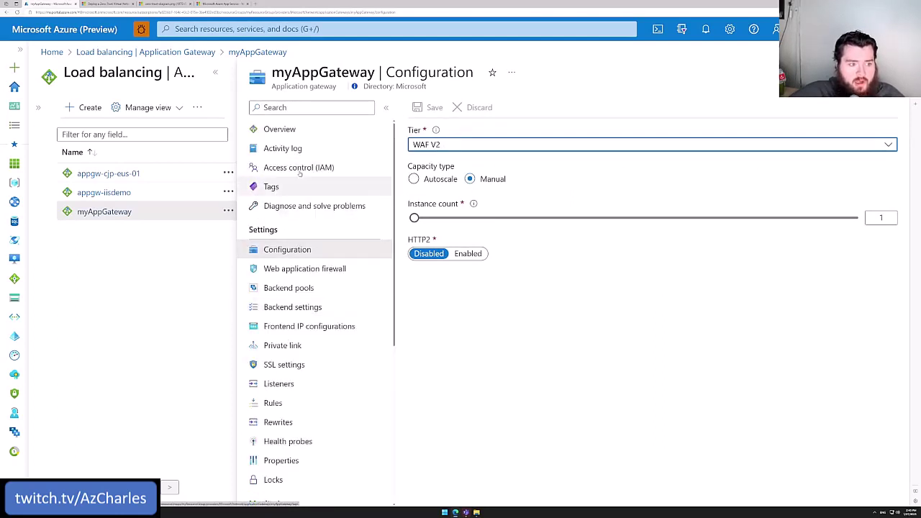
left_click(295, 131)
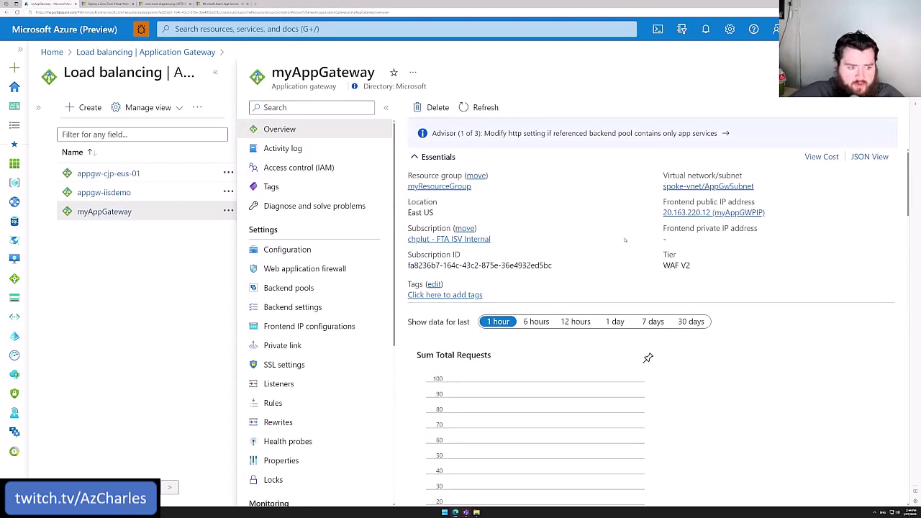
left_click(295, 366)
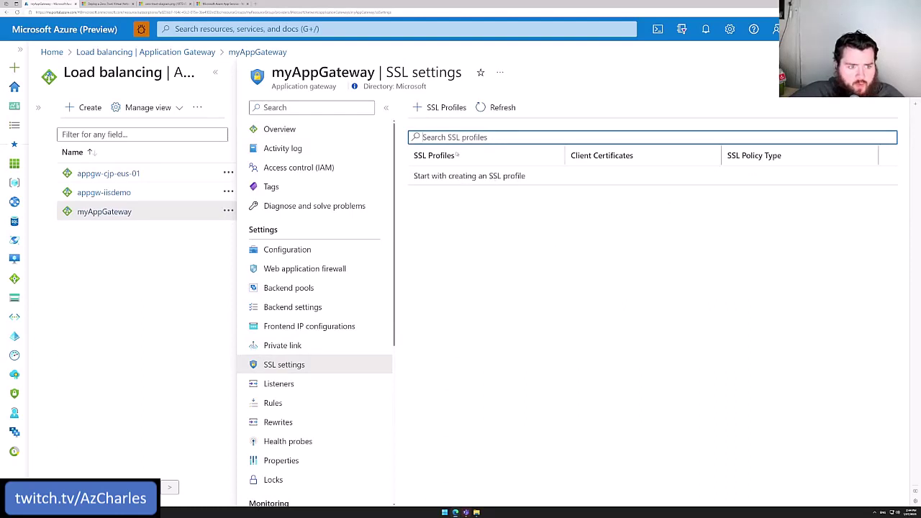
Open the zt-wafpolicy policy associated with myAppGateway's web application firewall and review its policy settings.
left_click(330, 270)
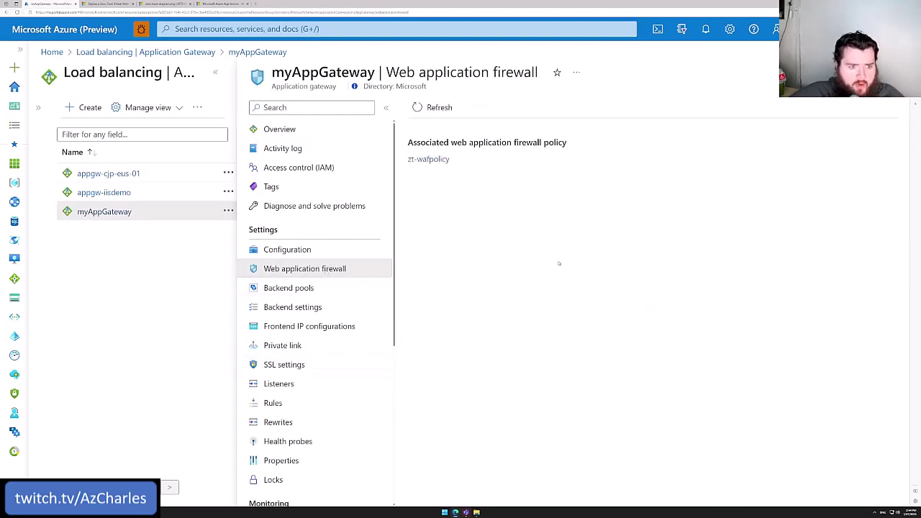
left_click(434, 160)
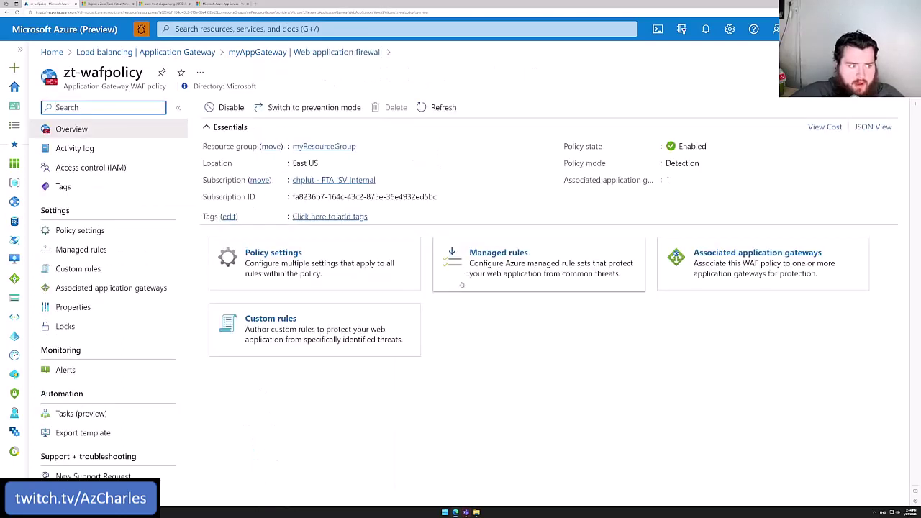
left_click(155, 230)
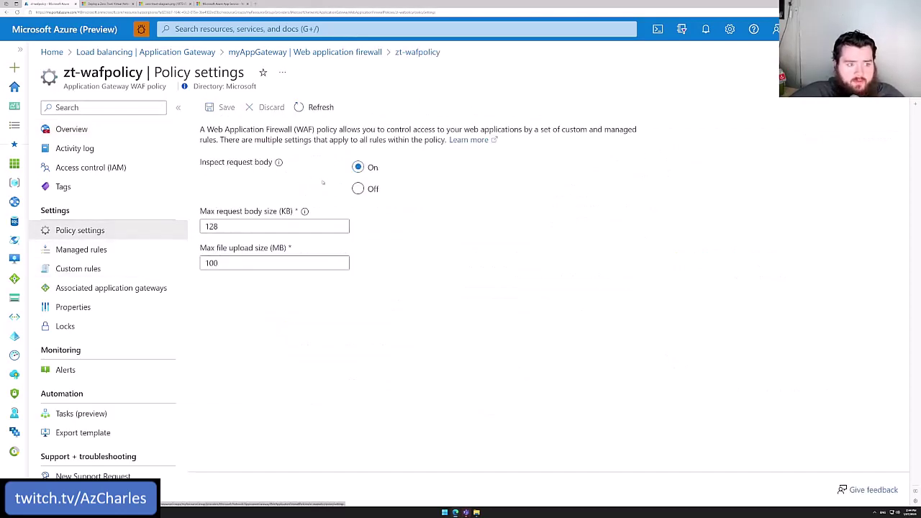
Expand the OWASP_3.2 set in zt-wafpolicy's managed rules, select all rules and look through the list.
left_click(79, 252)
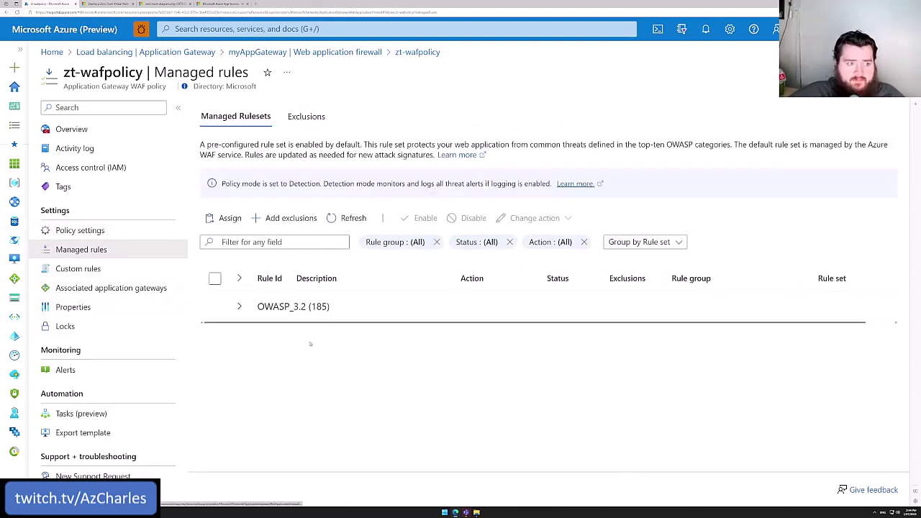
left_click(239, 307)
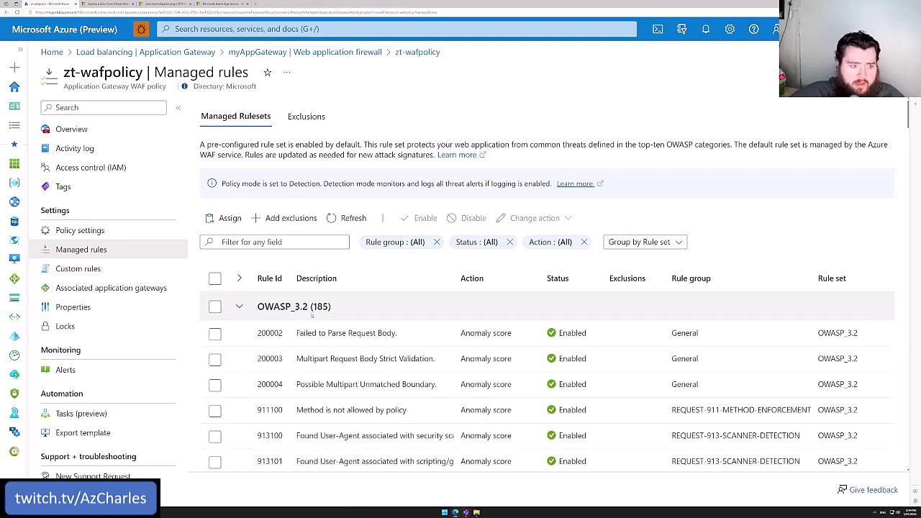
left_click(215, 278)
scroll(382, 191, "down", 1)
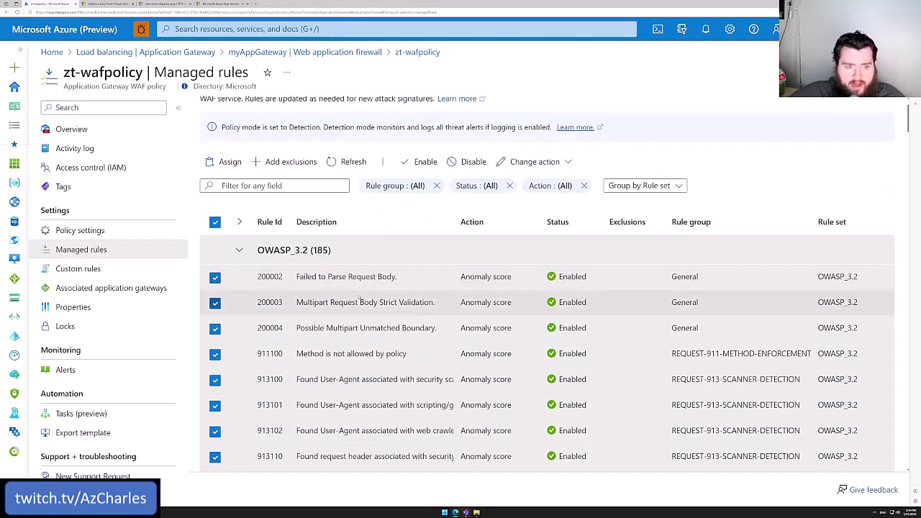
scroll(359, 297, "down", 4)
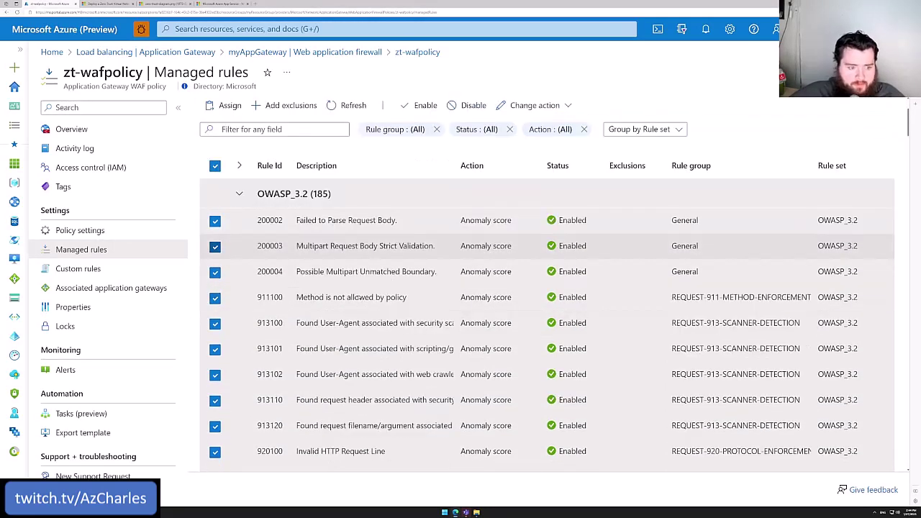
scroll(358, 297, "down", 10)
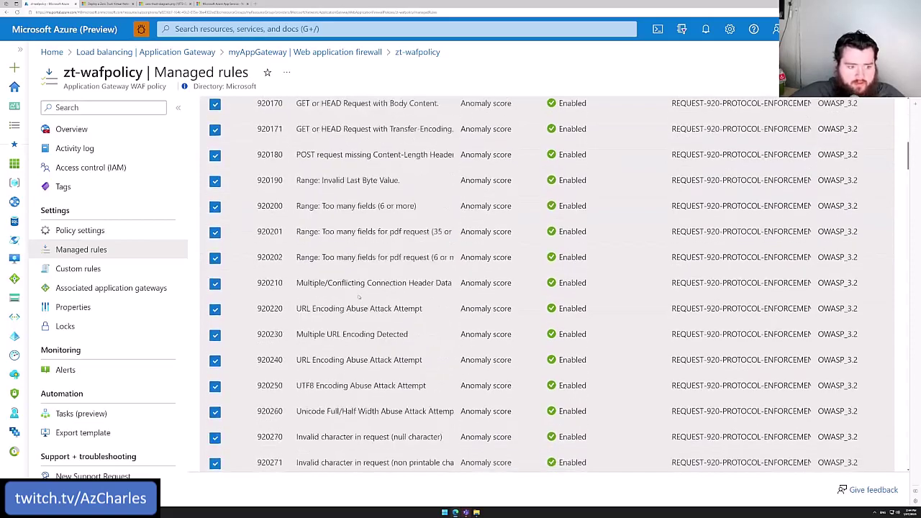
scroll(358, 297, "down", 8)
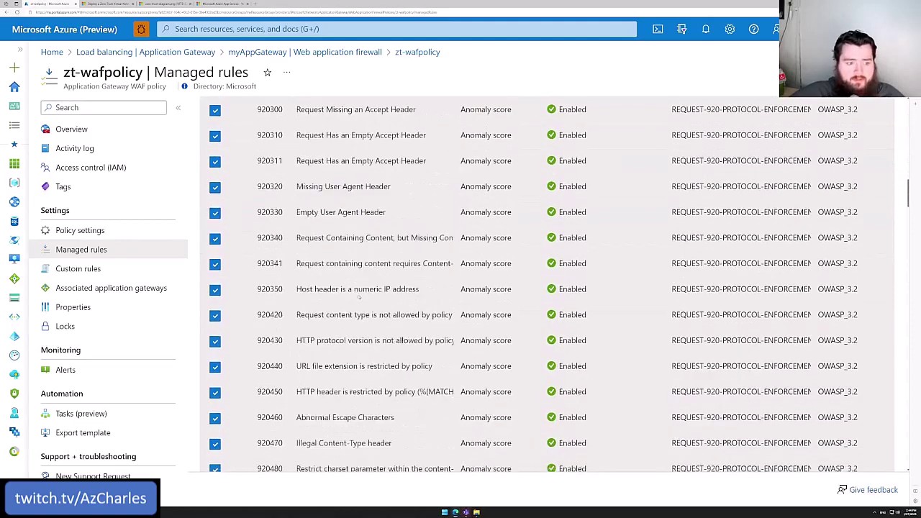
scroll(359, 297, "down", 3)
scroll(358, 297, "up", 20)
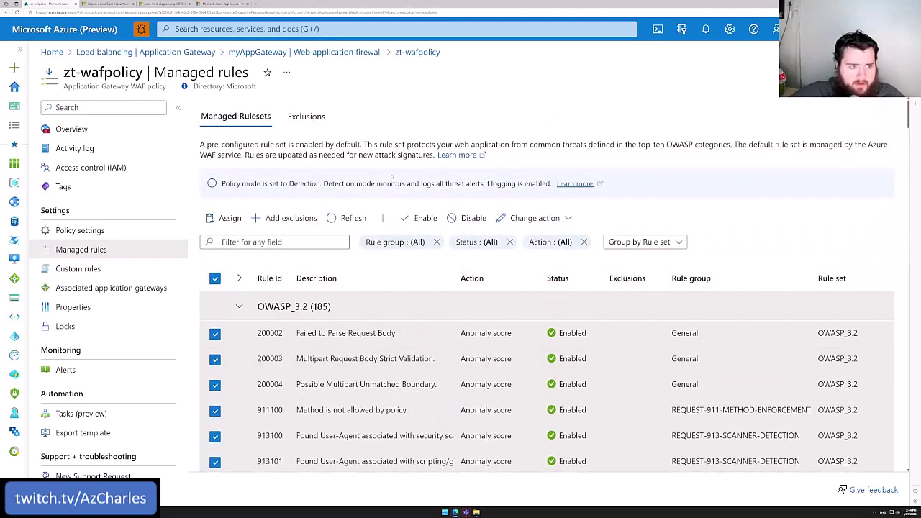
Read the managed rulesets description and the notice about the WAF policy's mode.
left_click_drag(322, 156, 325, 145)
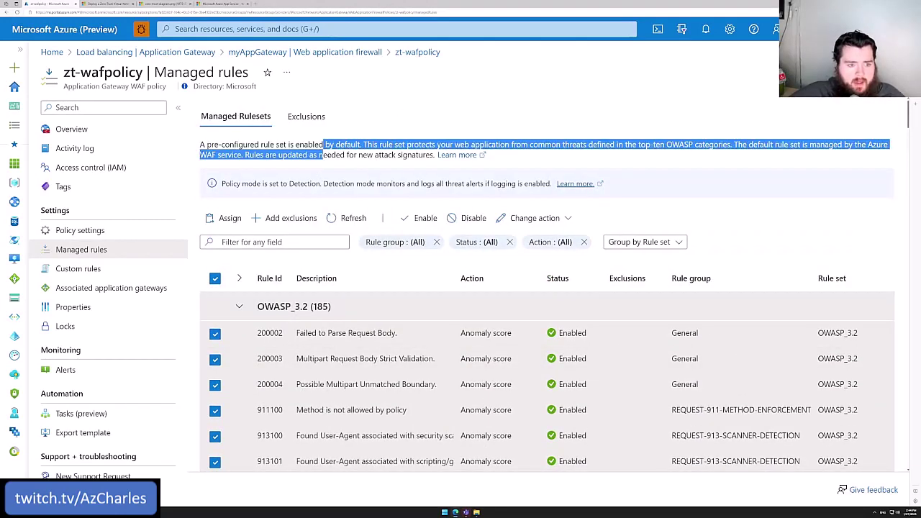
left_click(324, 167)
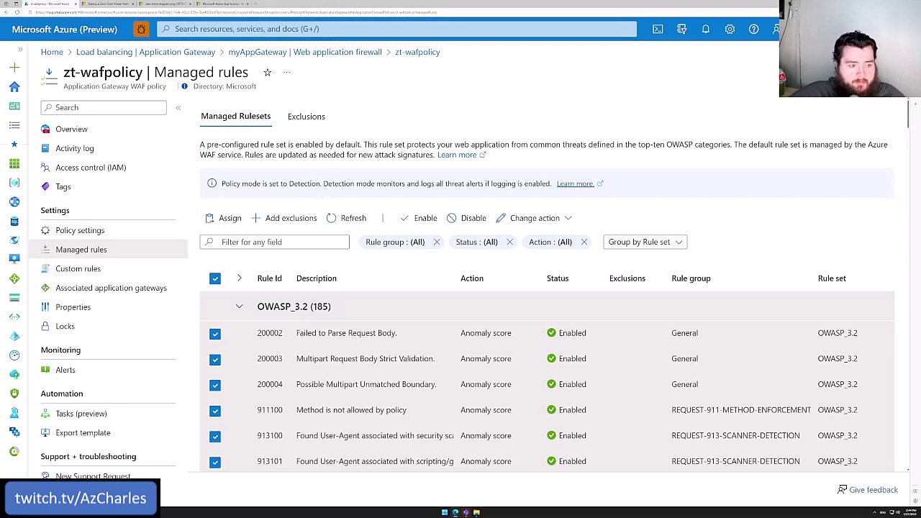
left_click_drag(222, 183, 323, 184)
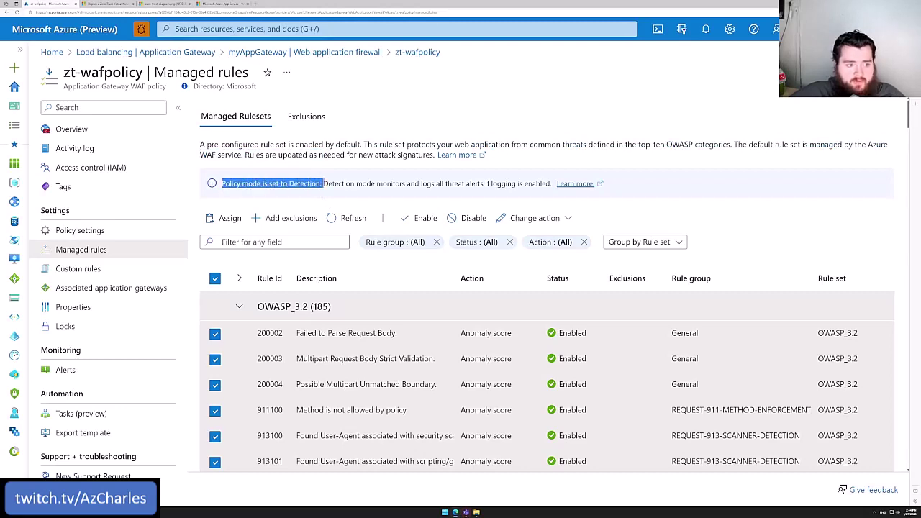
left_click(311, 194)
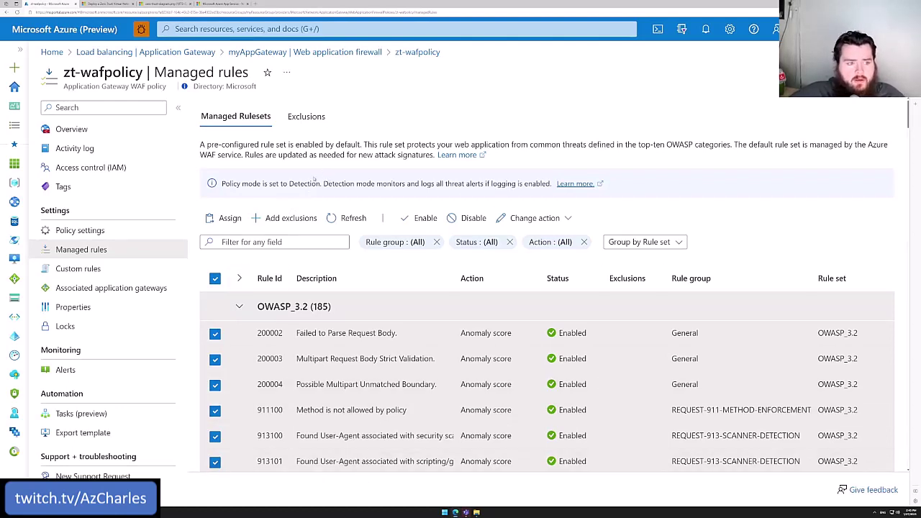
double_click(305, 183)
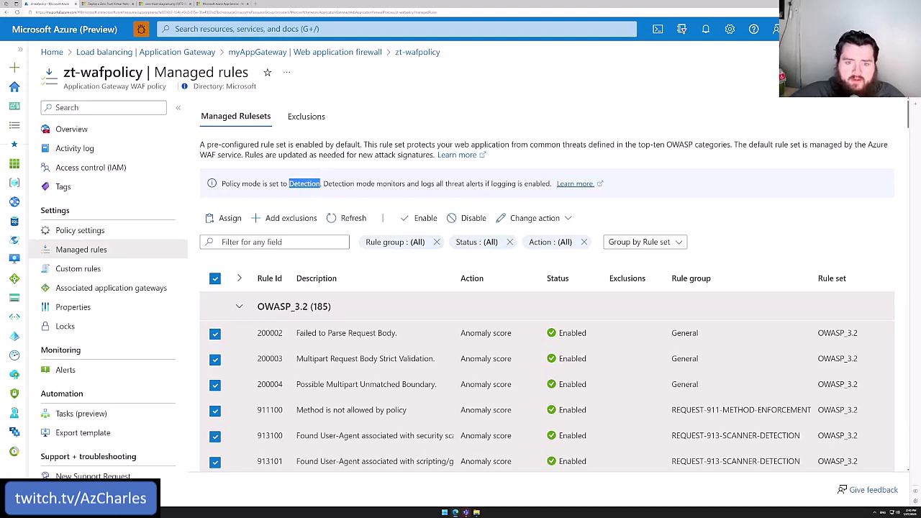